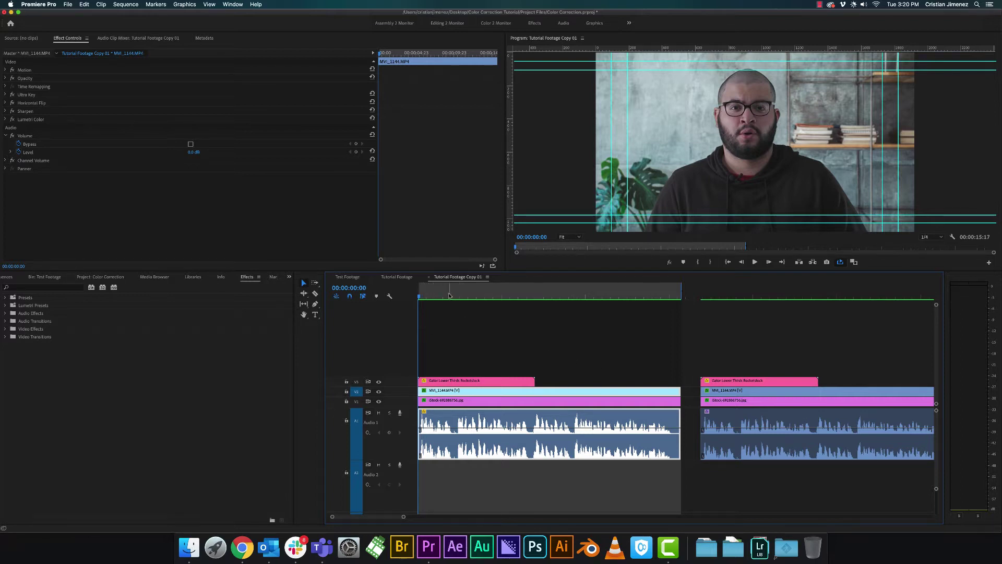
- Play the first MVI_1144.MP4 clip from the sequence start and examine its levels on the audio meters
key(space)
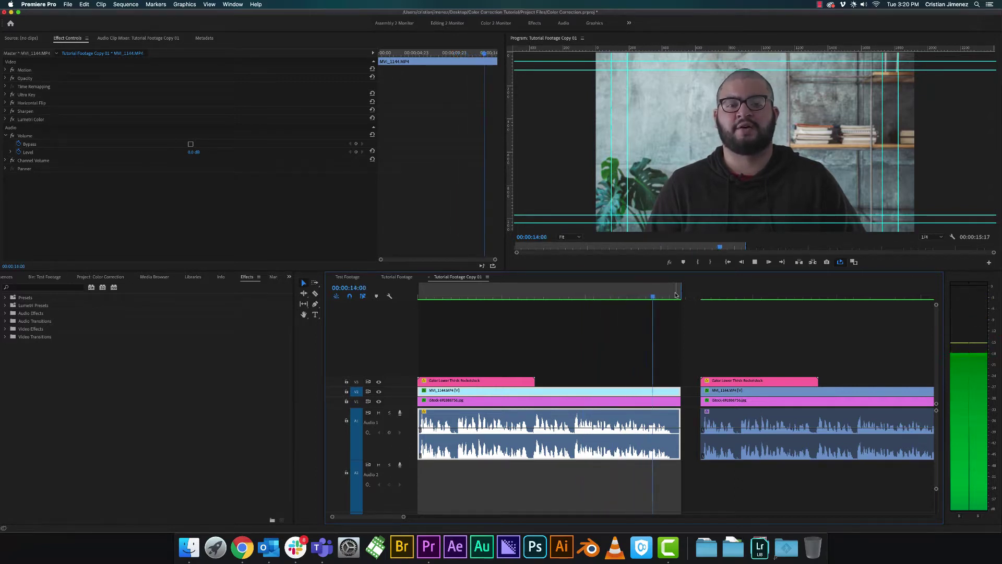
key(space)
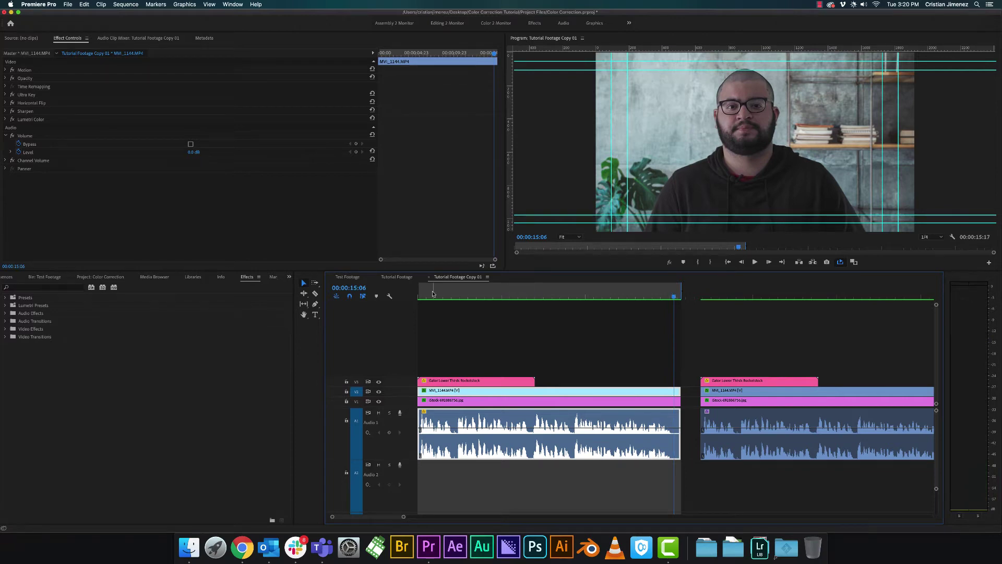
drag(432, 294, 418, 294)
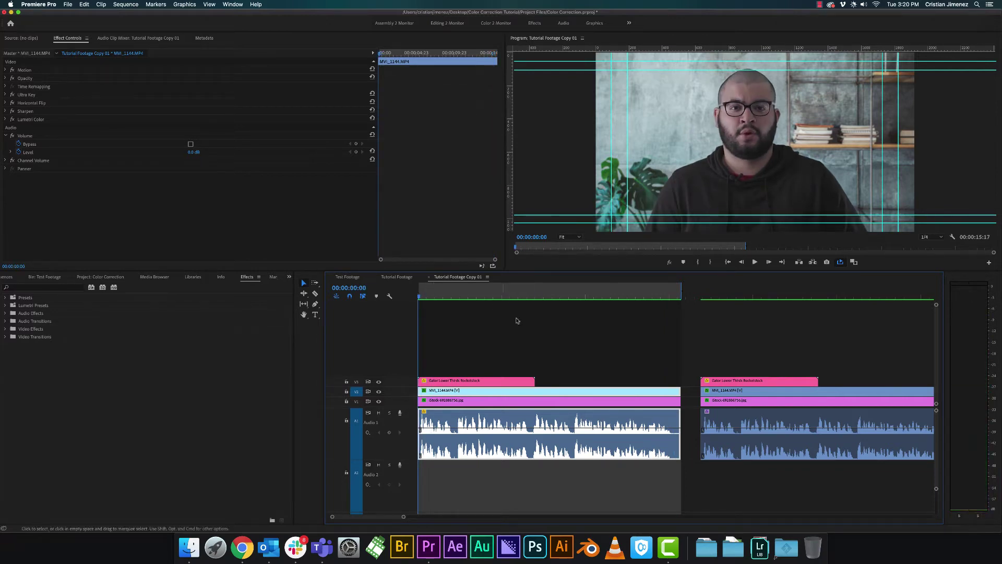
right_click(545, 452)
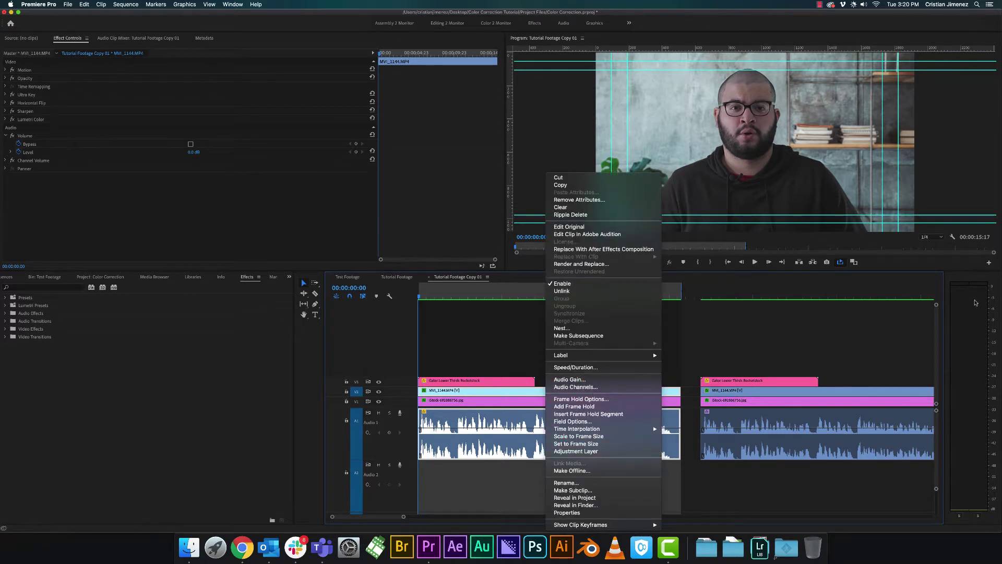
key(Escape)
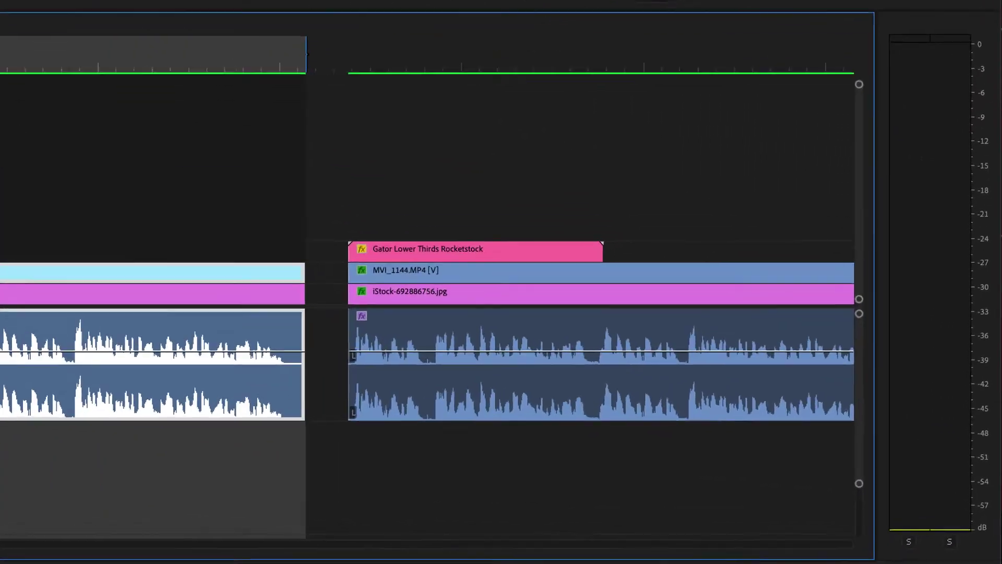
key(space)
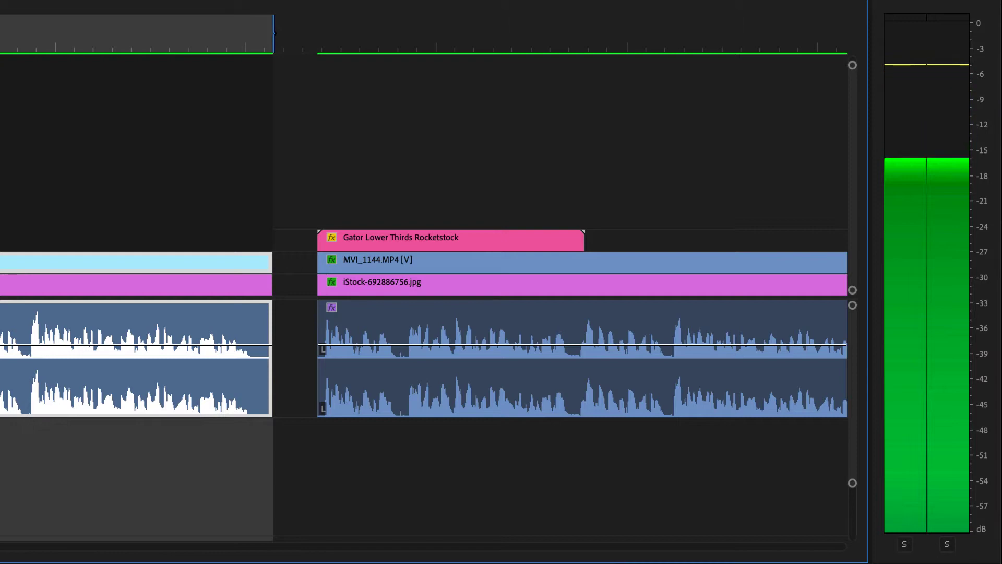
key(space)
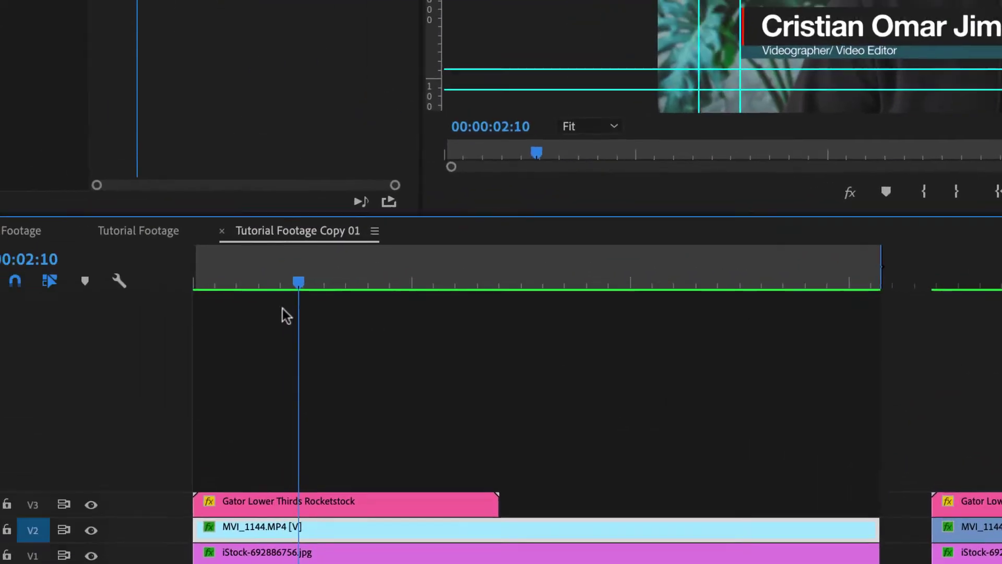
drag(283, 308, 203, 314)
- Normalize all audio peaks of the first MVI_1144.MP4 clip to -6 dB using Audio Gain
right_click(426, 501)
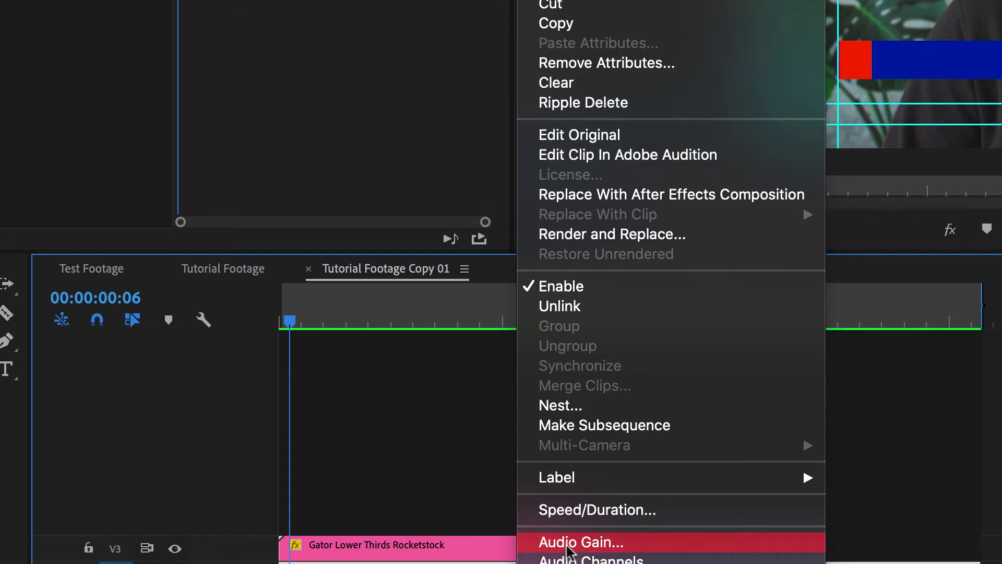
click(569, 548)
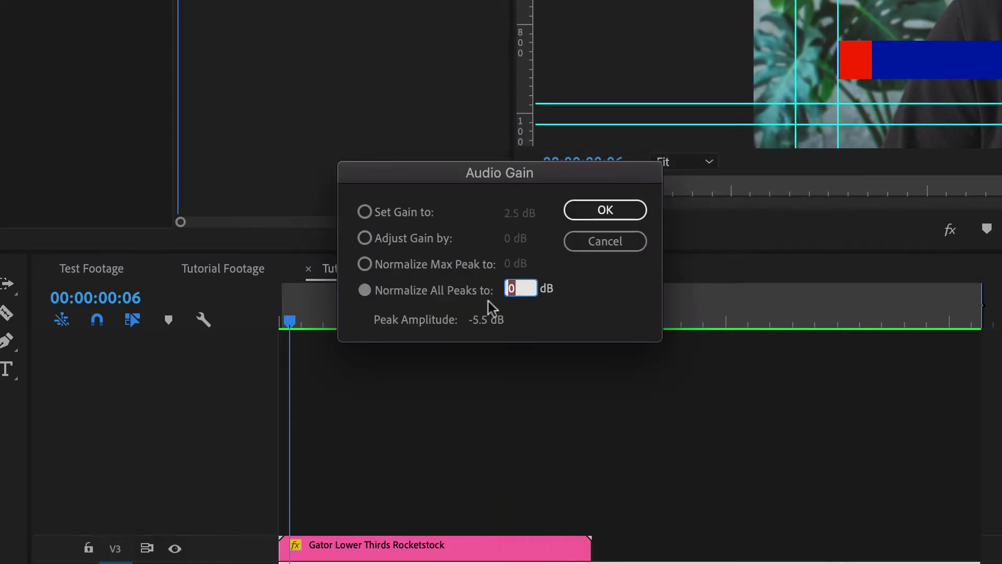
text(-6)
click(618, 209)
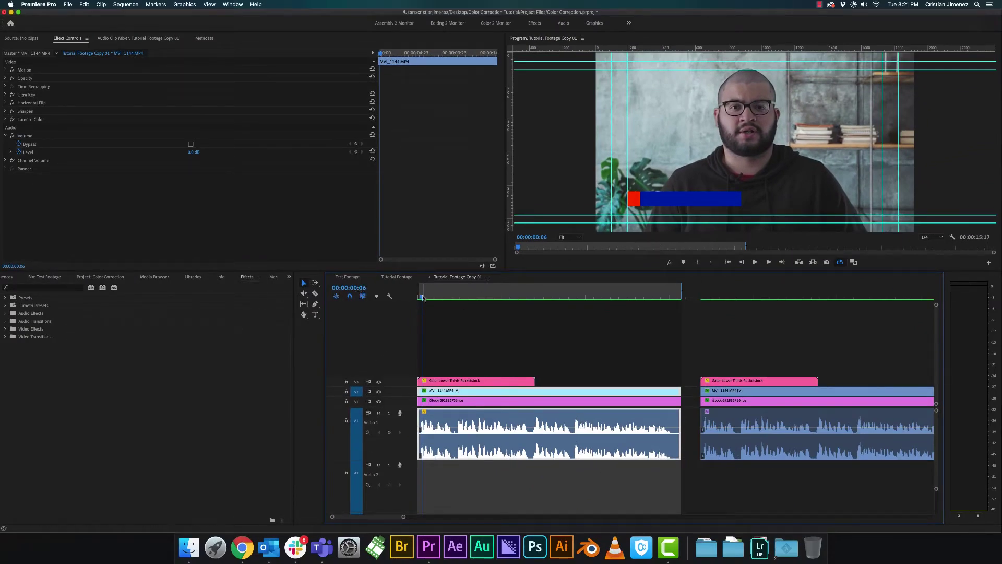
- Play the sequence from the beginning to check the normalized audio on the meters
drag(422, 296, 412, 299)
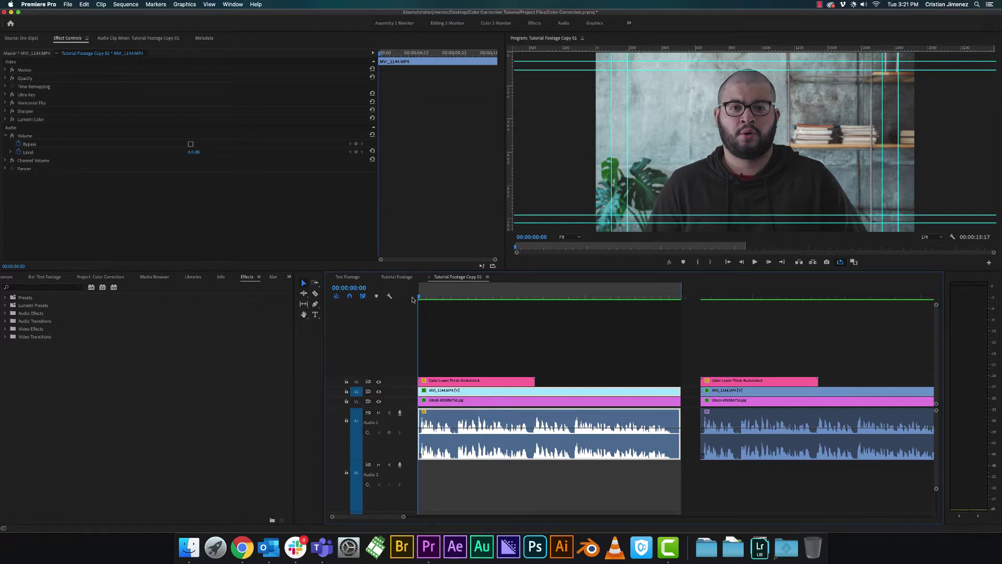
key(space)
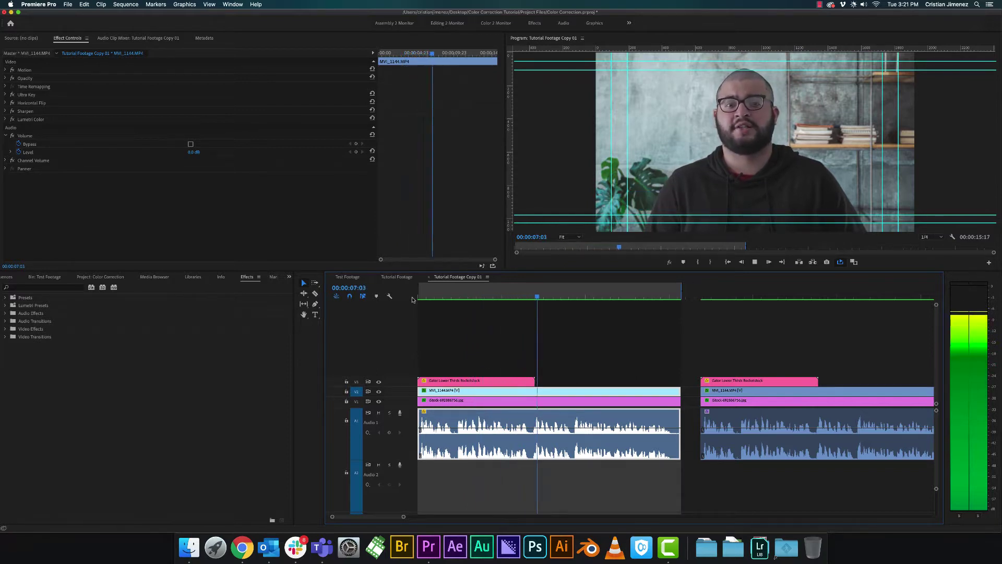
key(space)
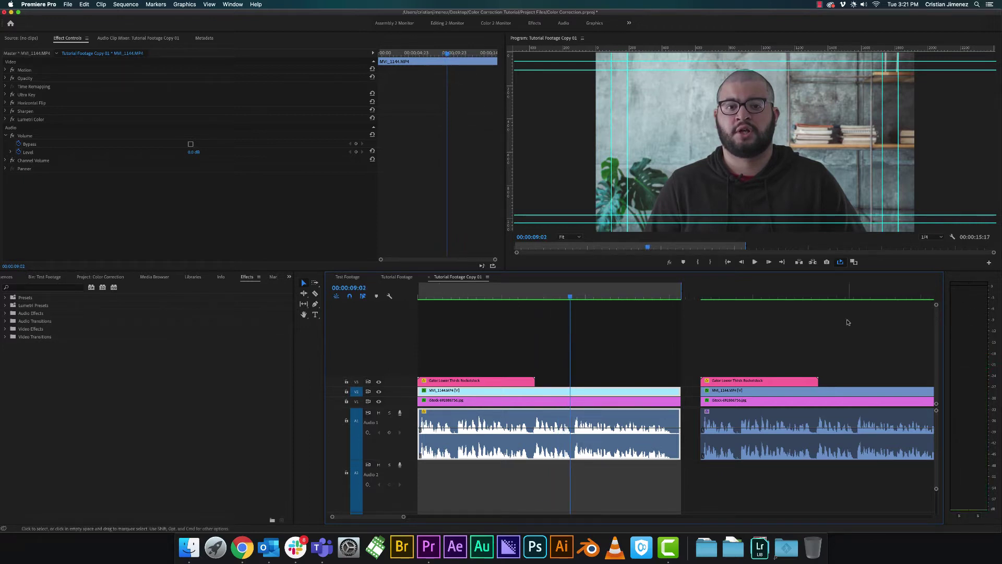
- Find the DeNoise audio effect and apply it to the first MVI_1144.MP4 clip's audio
click(39, 288)
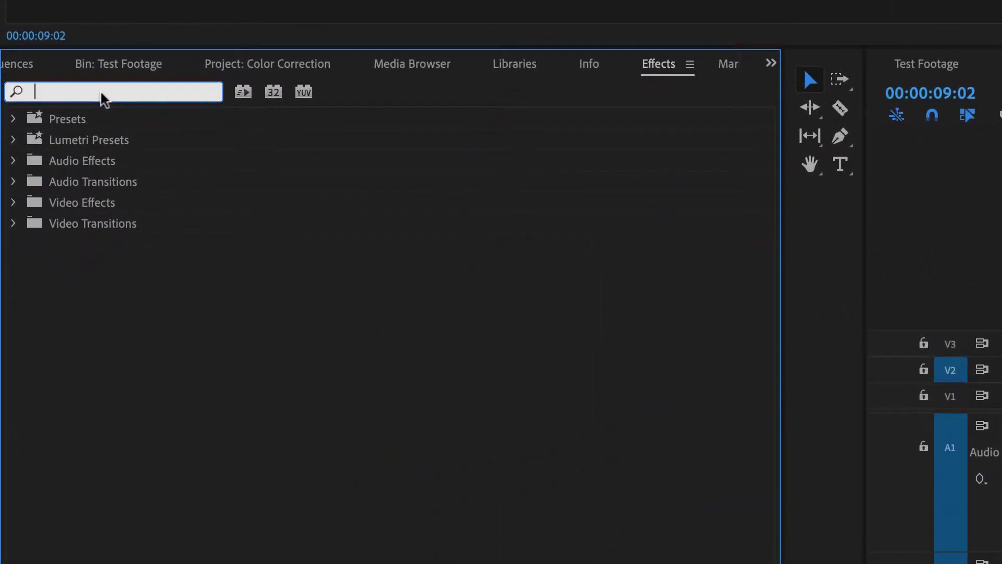
text(denoi)
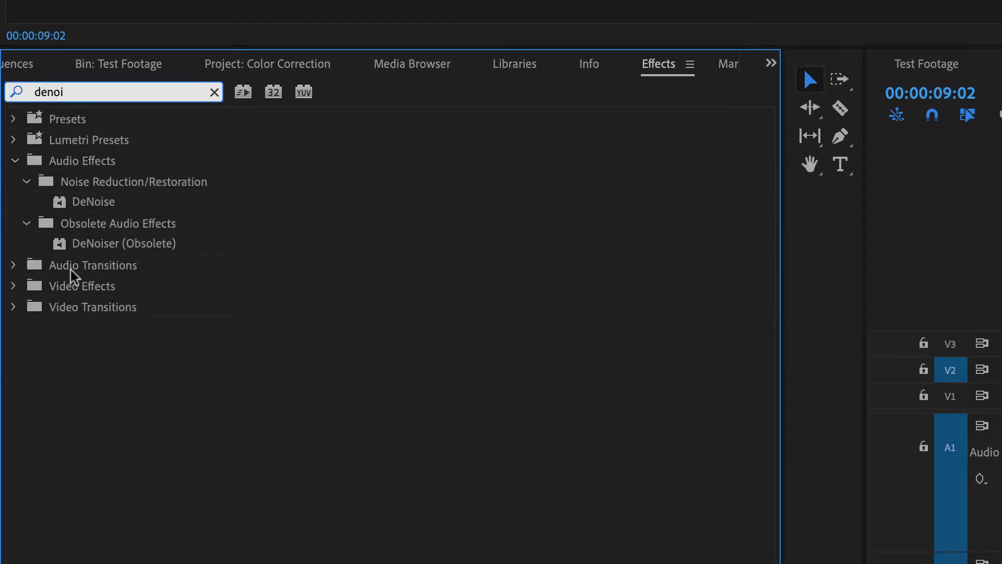
drag(92, 202, 1001, 446)
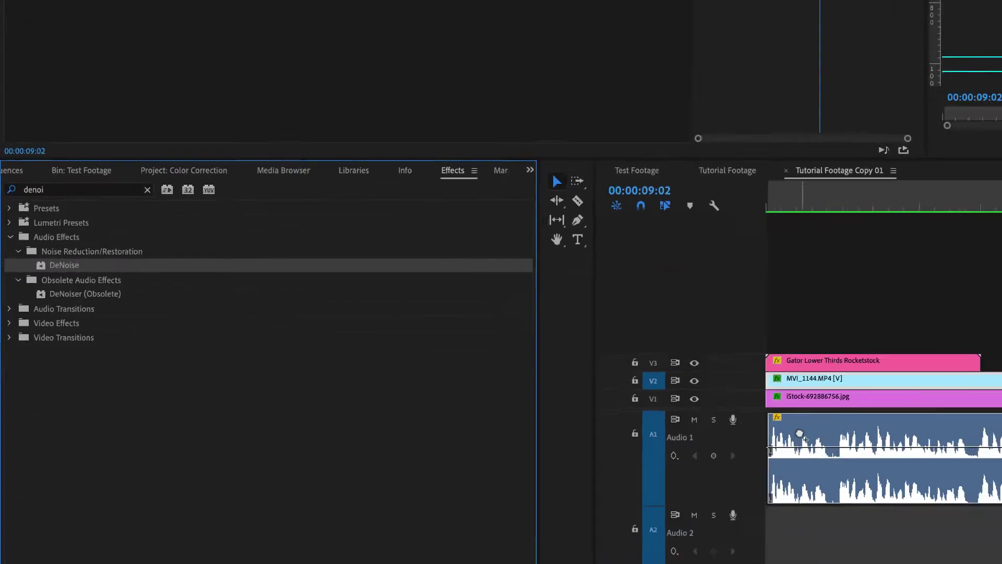
drag(799, 433, 801, 435)
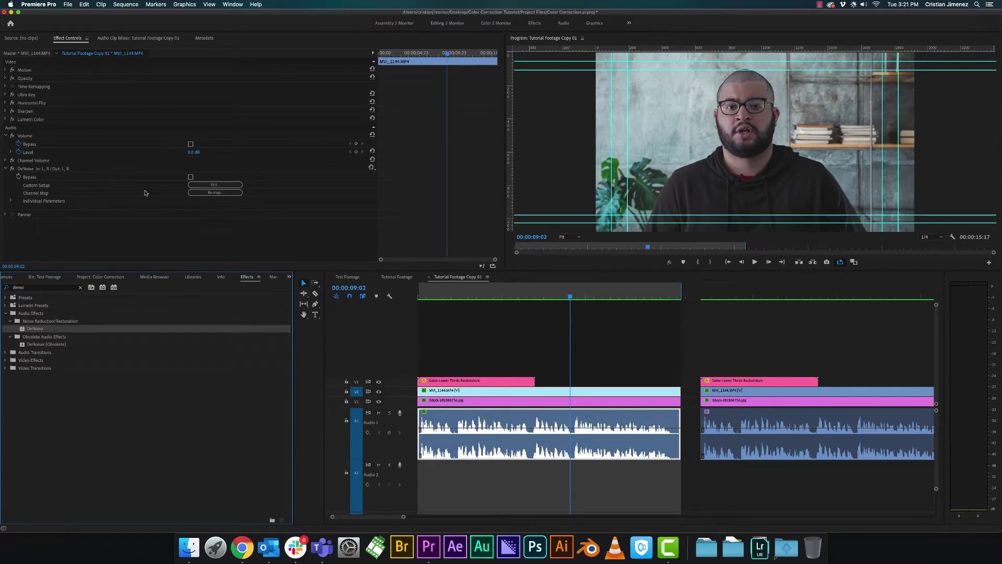
- Set the DeNoise effect to the Light Noise Reduction preset in its custom setup
click(209, 184)
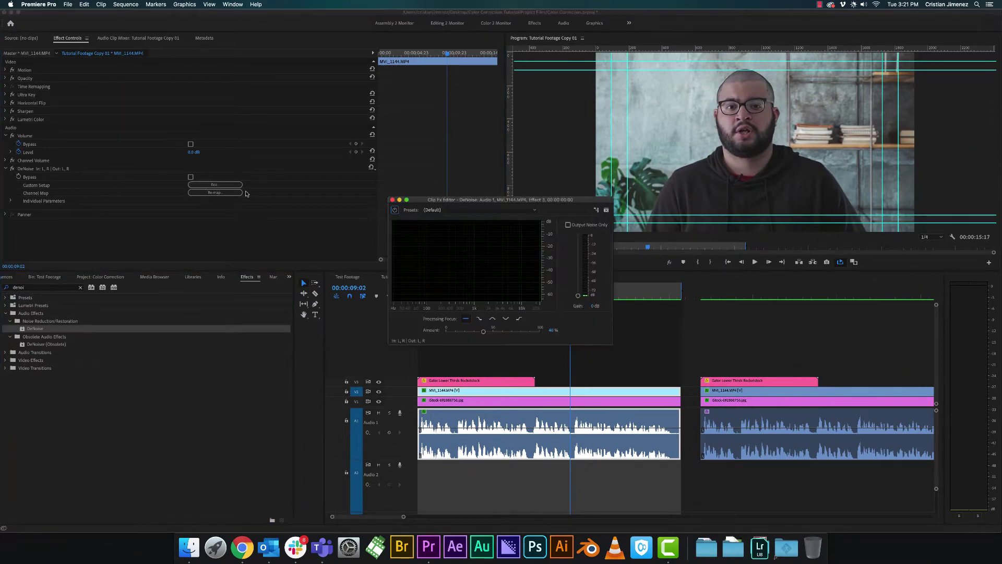
click(453, 210)
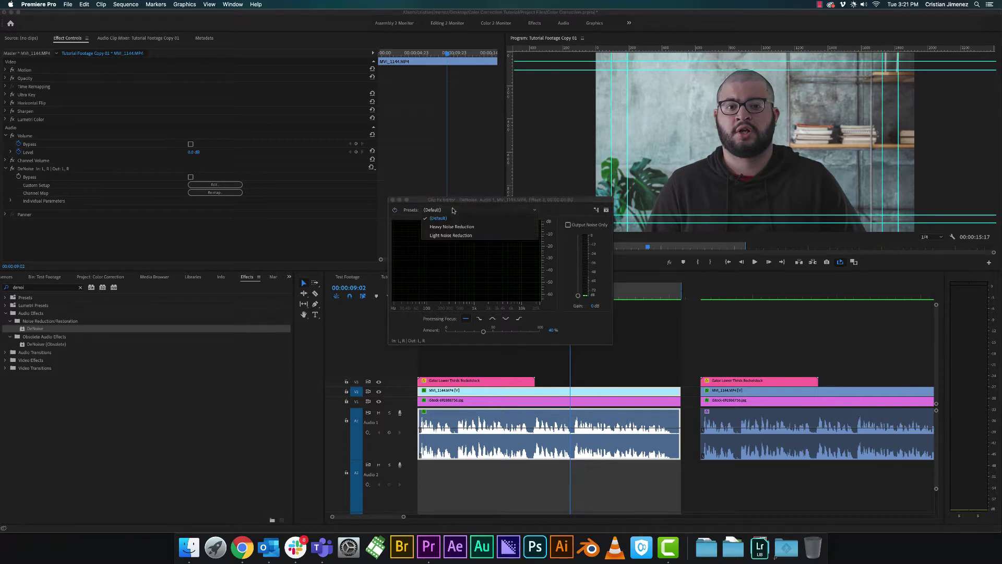
click(460, 235)
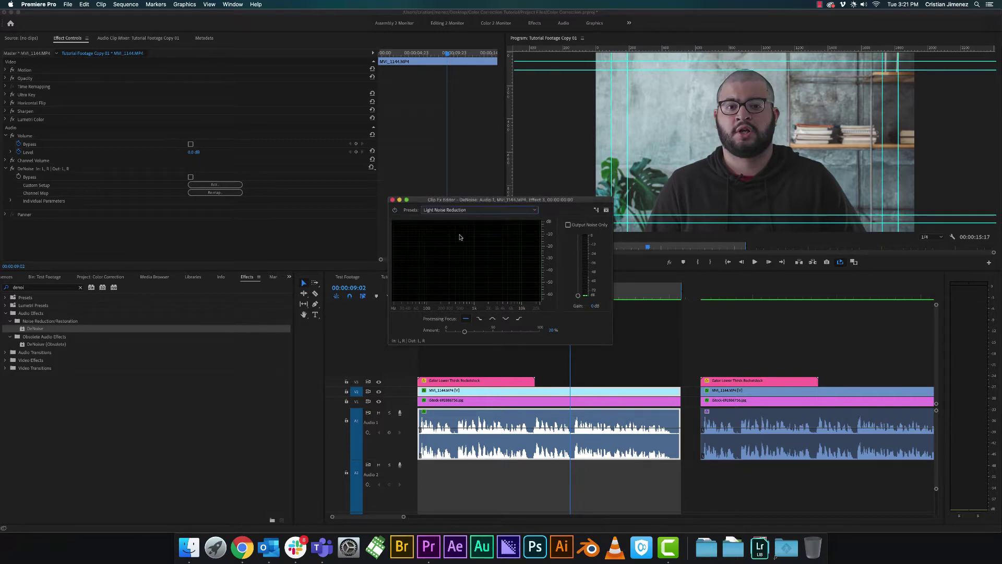
drag(507, 197, 516, 129)
- Play the clip from the start, comparing the audio with DeNoise bypassed and active, and close the effect editor
key(space)
click(421, 296)
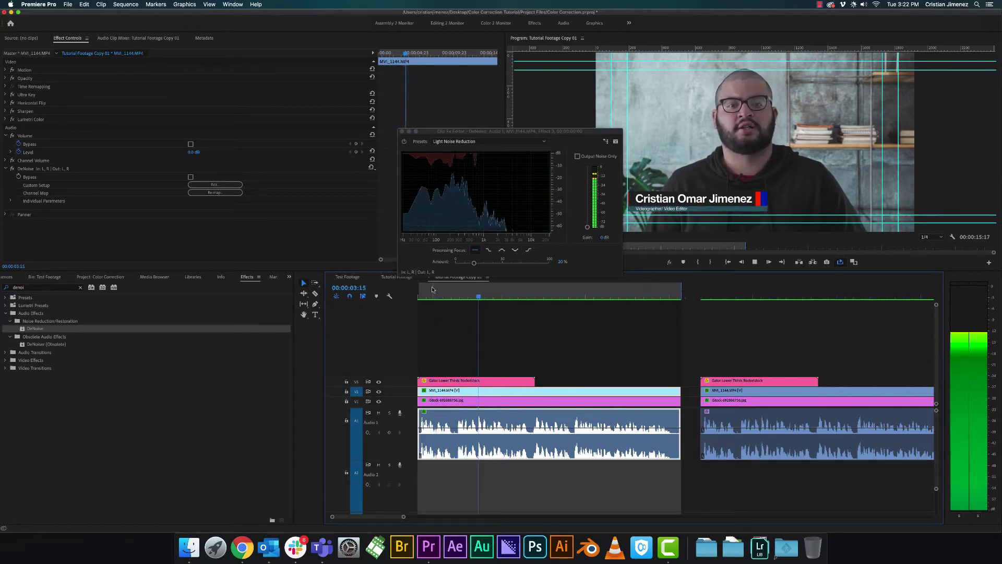
click(403, 143)
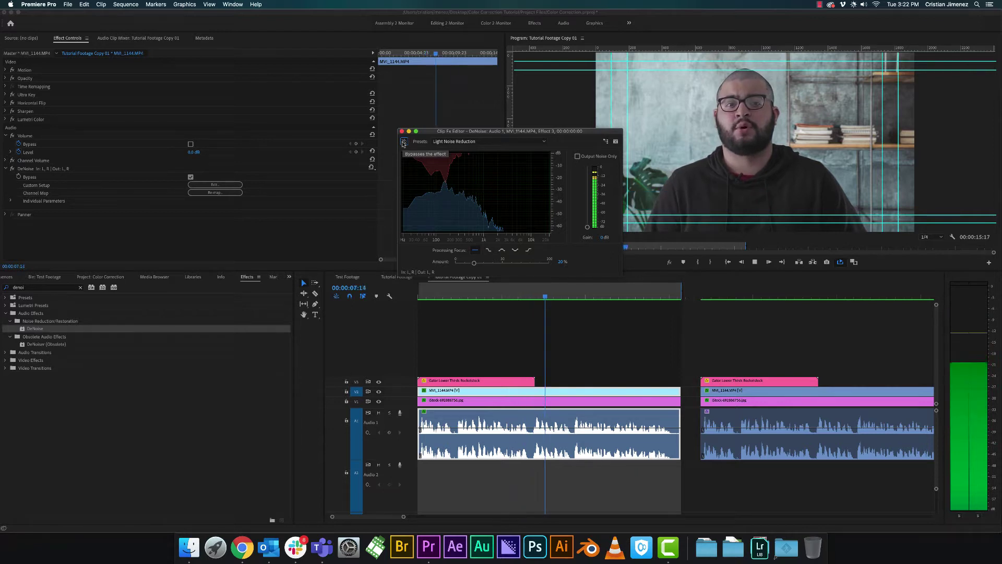
click(404, 143)
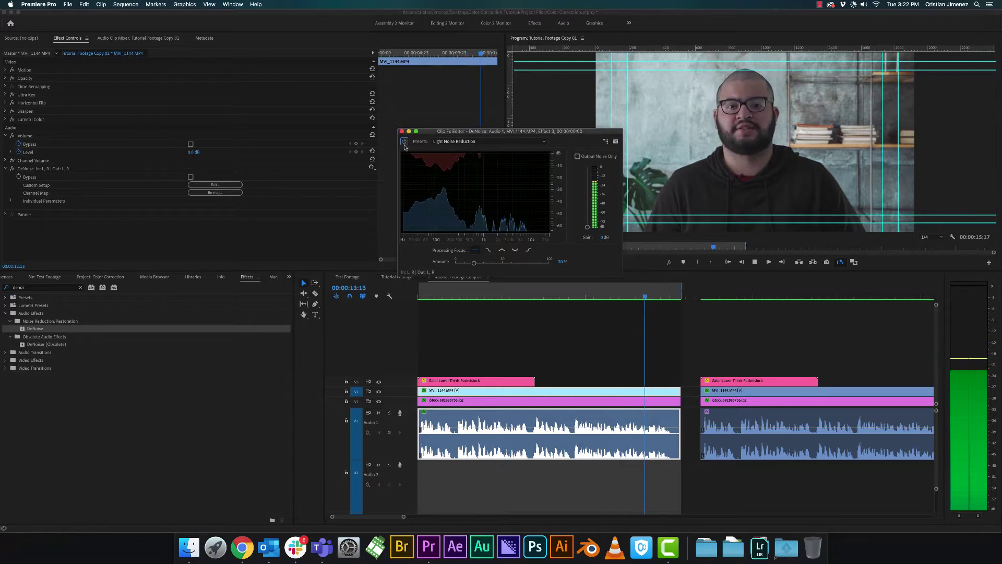
key(space)
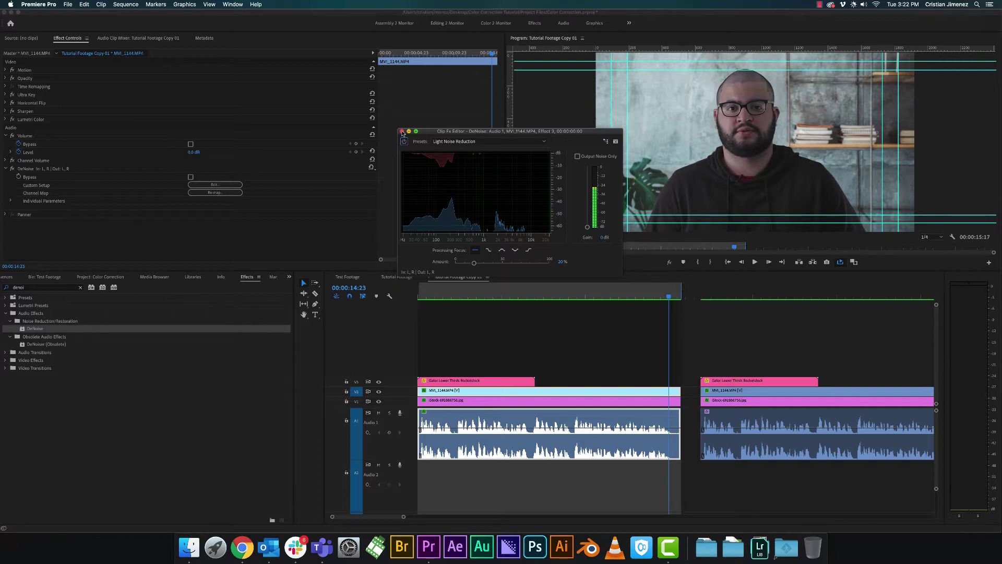
click(402, 132)
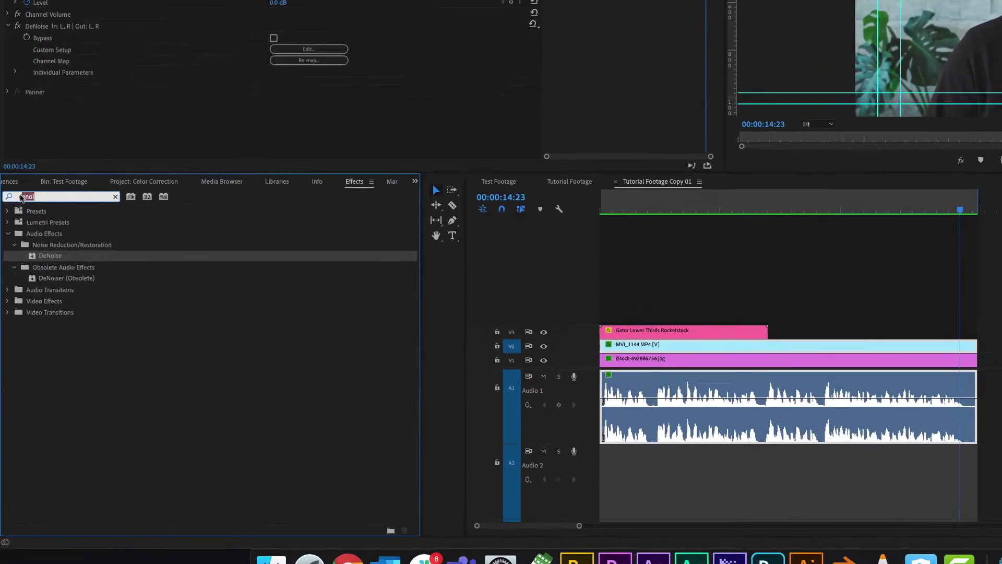
- Find the Dynamics audio effect and apply it to the first MVI_1144.MP4 clip's audio
double_click(15, 286)
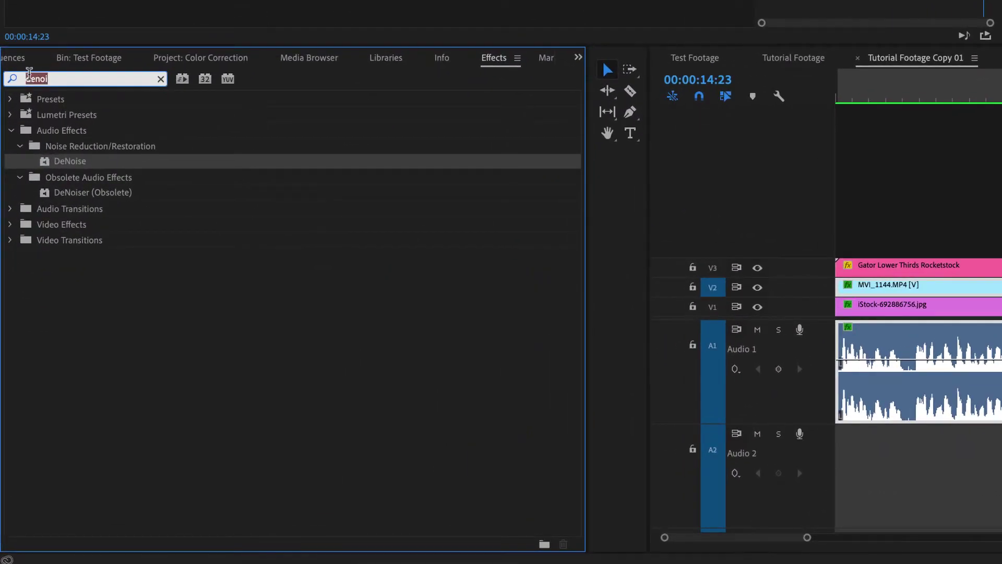
text(dy)
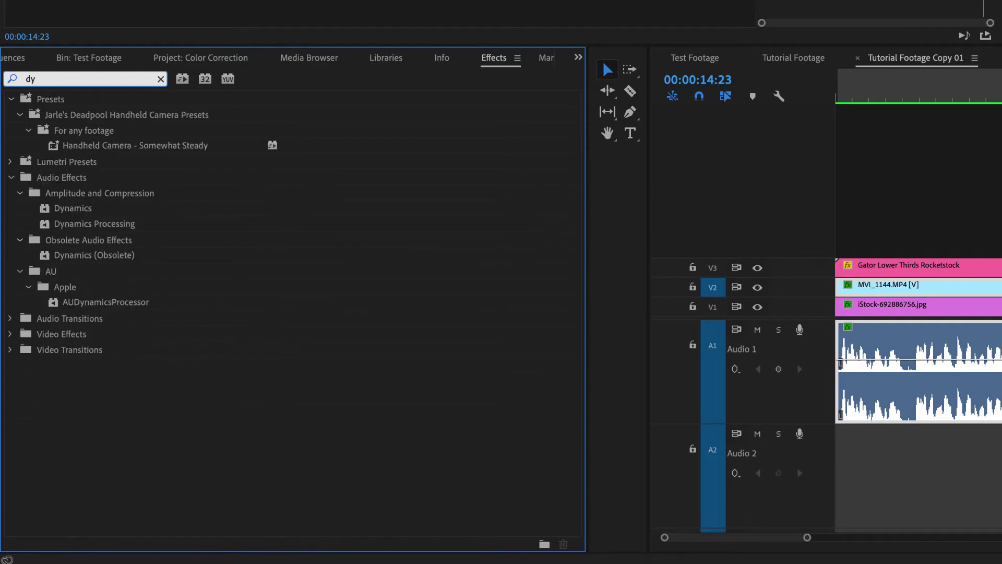
text(na)
drag(73, 161, 1001, 256)
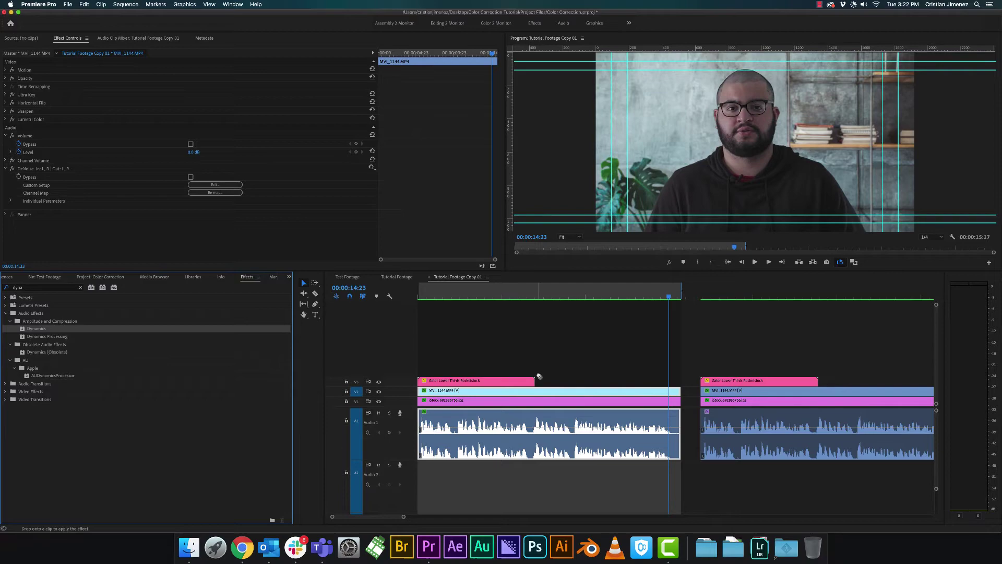
drag(539, 375, 535, 419)
- In the Dynamics custom setup, enable the Compressor with a threshold of -30 dB, ratio of 4.5 and MakeUp of 12 dB
click(220, 227)
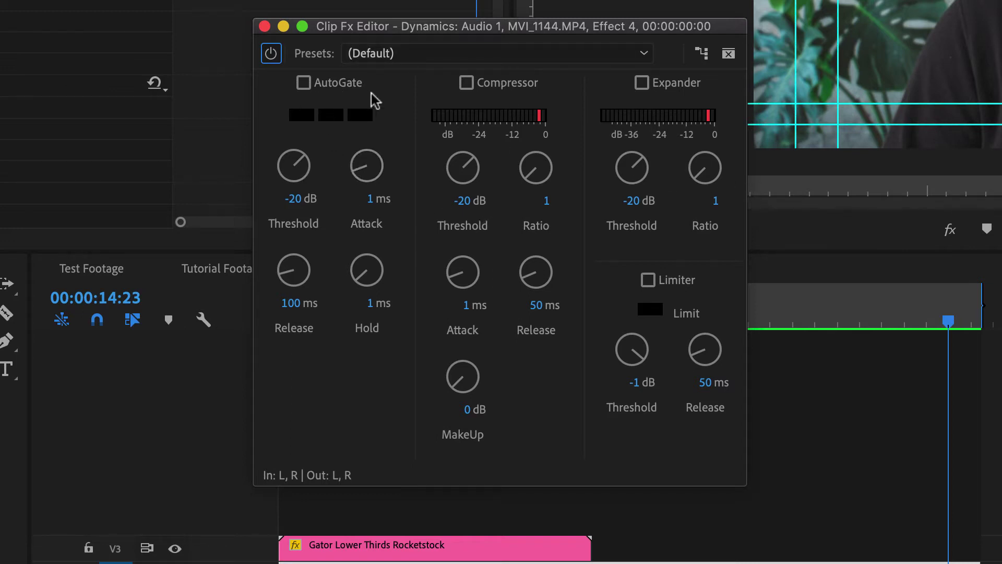
click(467, 84)
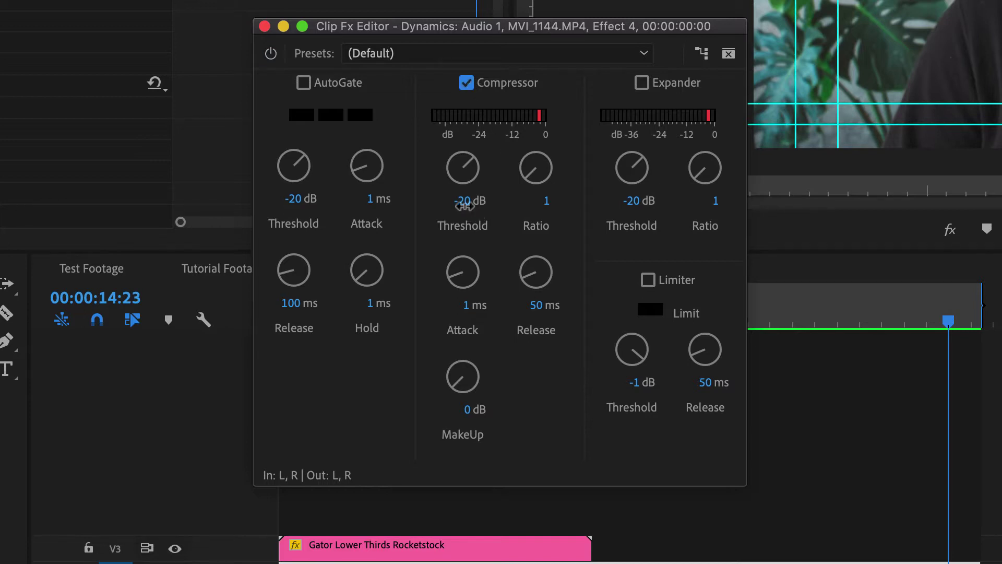
click(455, 201)
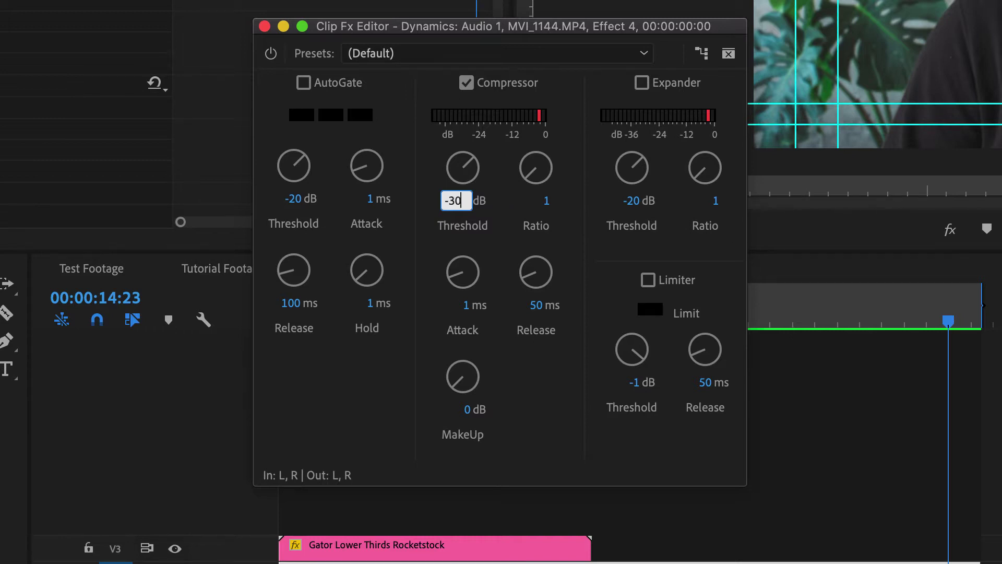
key(Return)
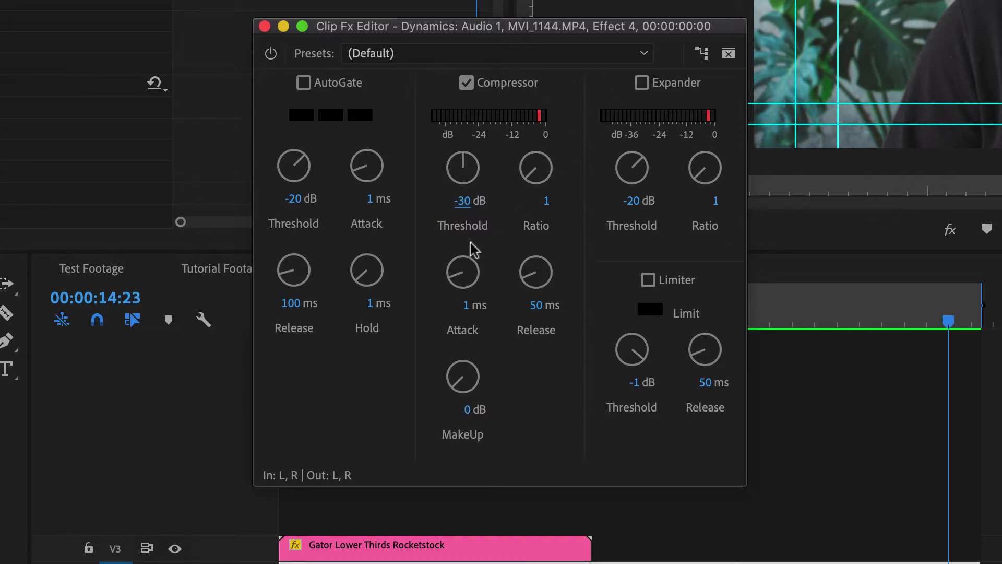
click(545, 203)
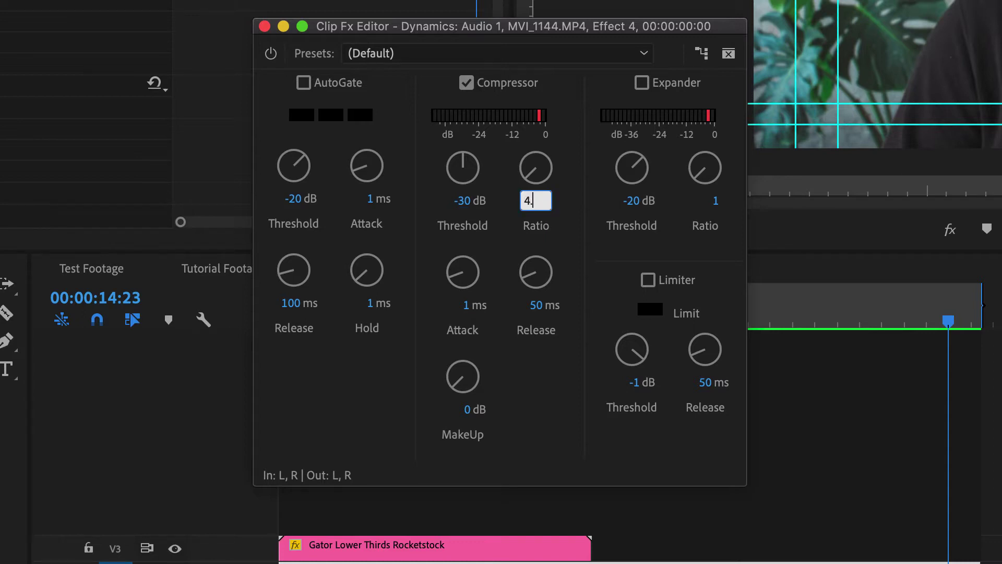
key(Return)
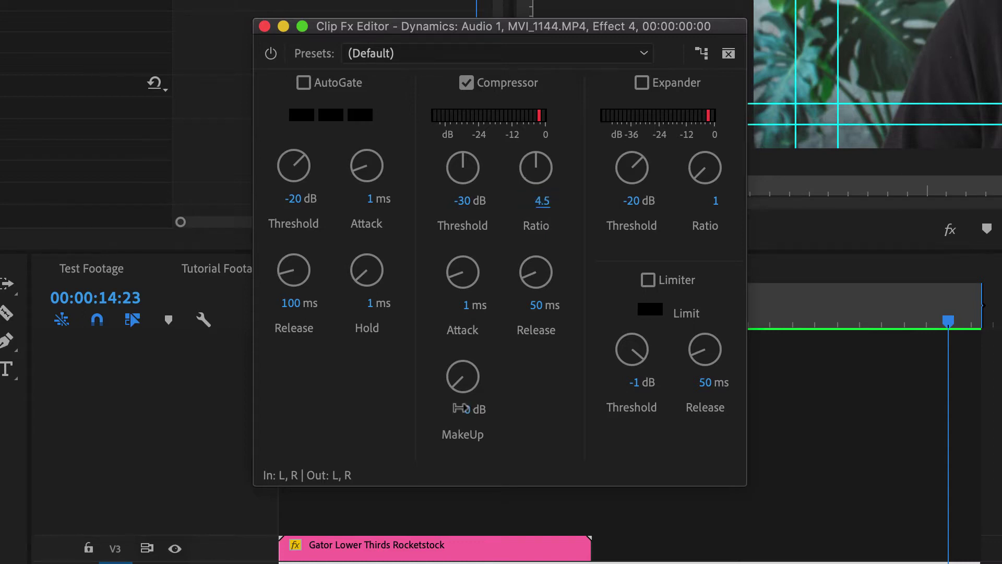
click(464, 409)
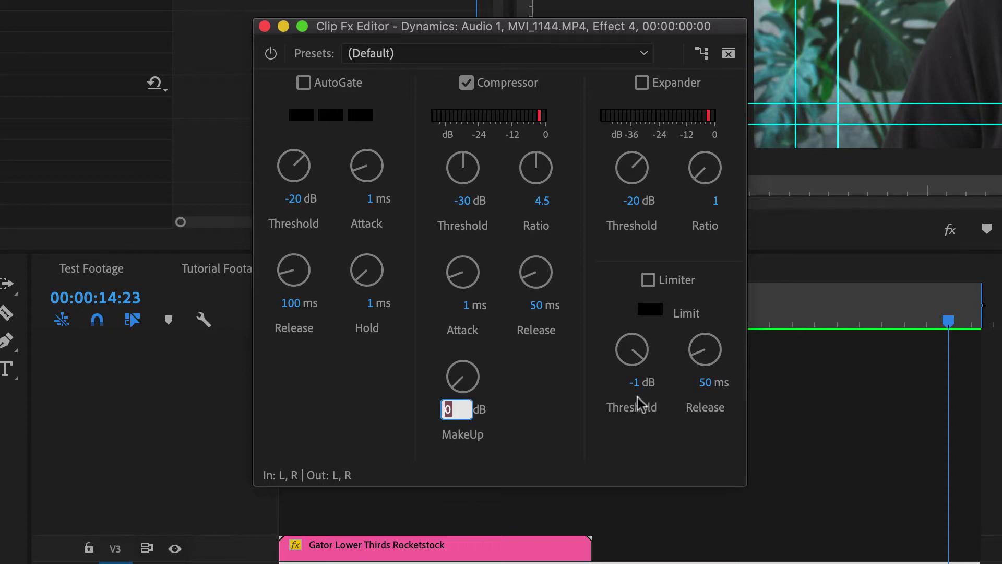
text(12)
key(Return)
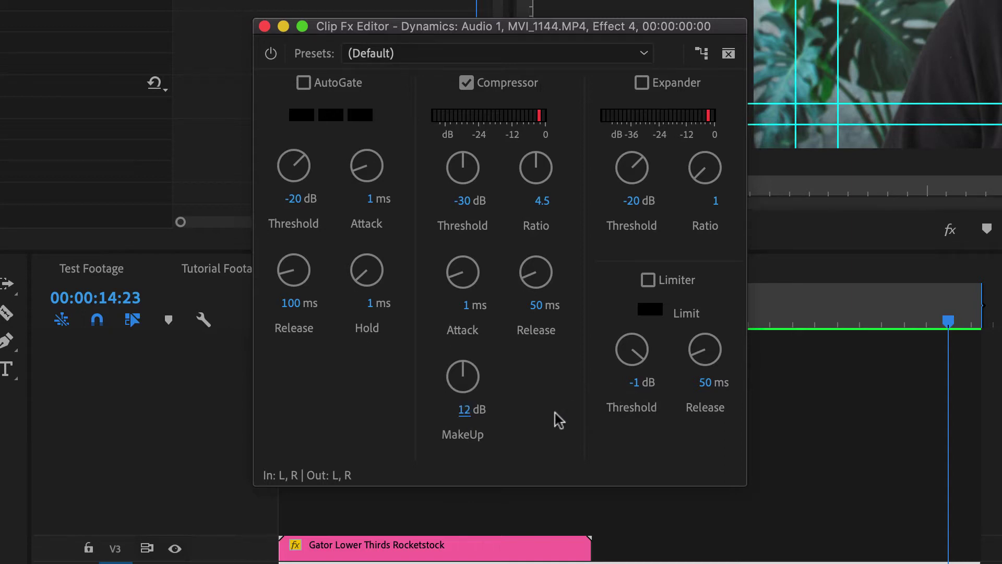
- Play the clip, comparing the audio with Dynamics active and bypassed, and close the effect editor
key(space)
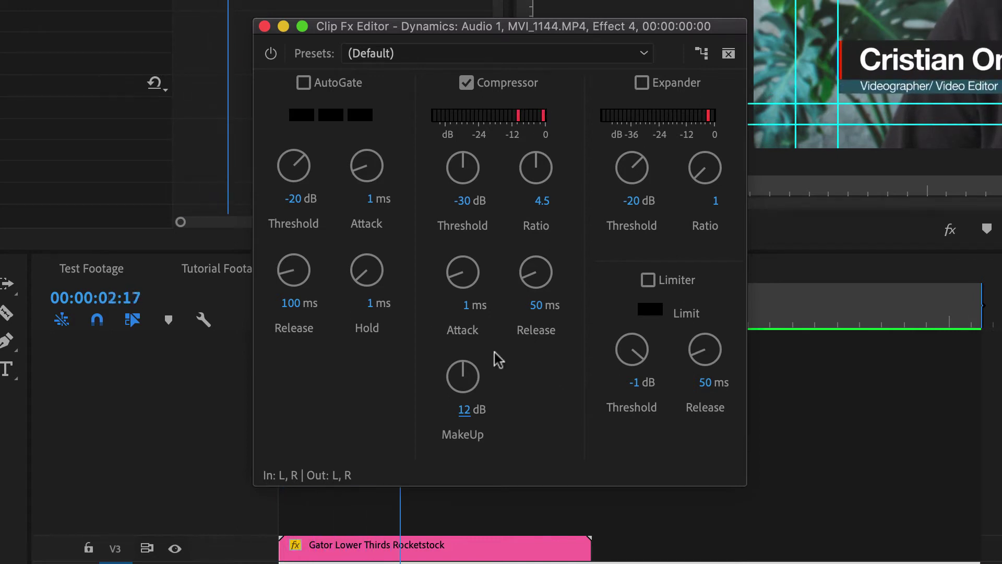
click(271, 53)
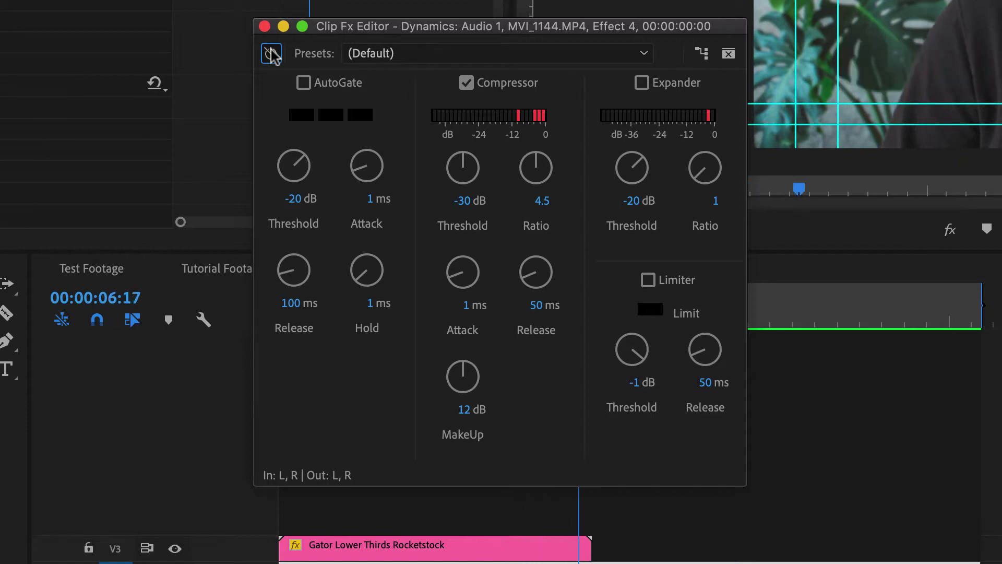
click(271, 54)
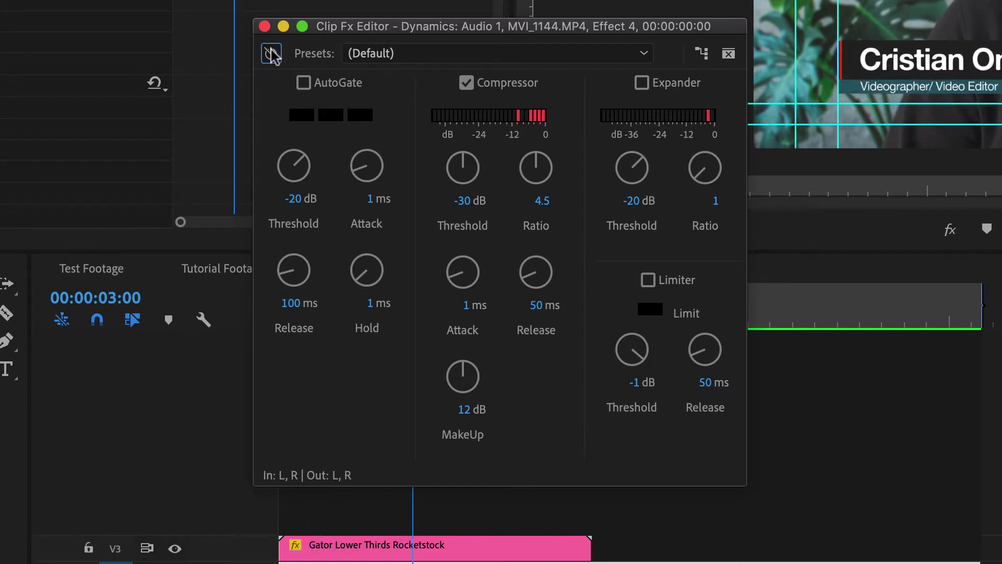
click(272, 54)
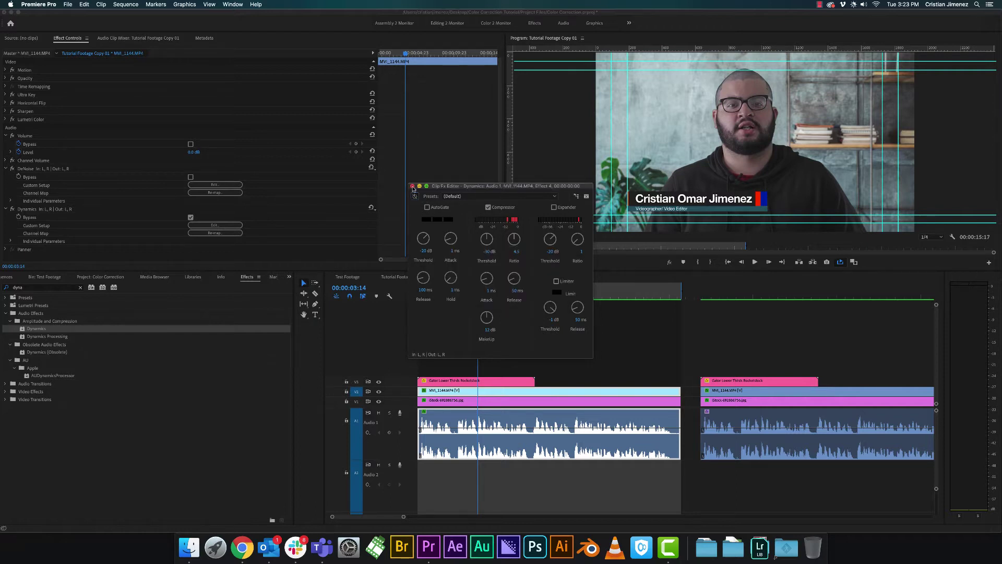
click(412, 186)
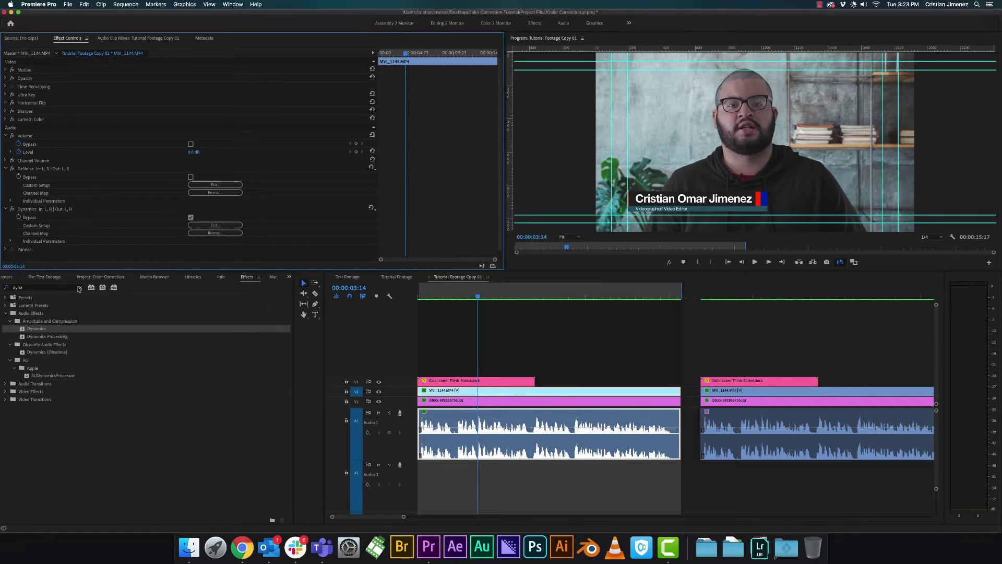
- Find the Mastering audio effect and apply it to the first MVI_1144.MP4 clip's audio
click(47, 287)
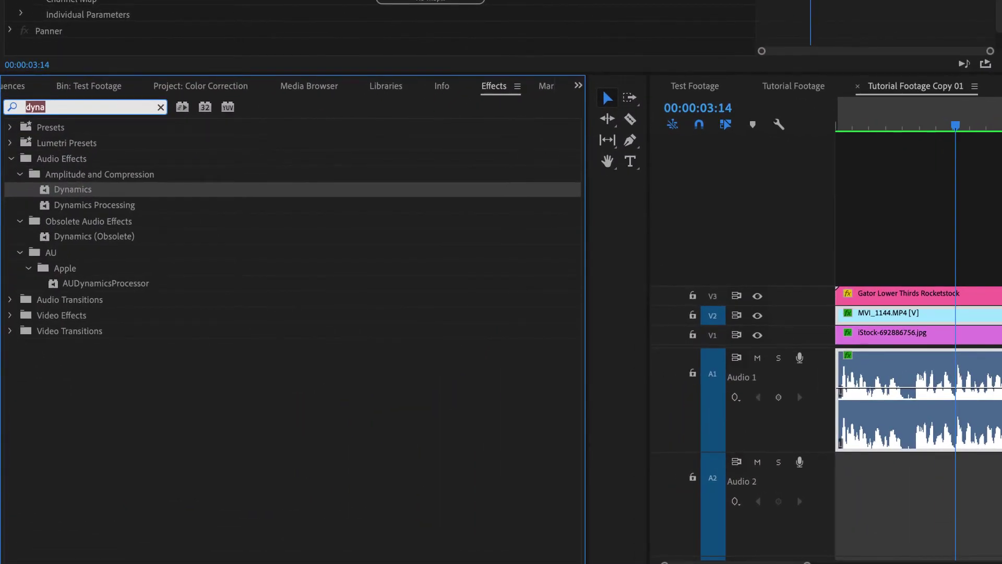
text(master)
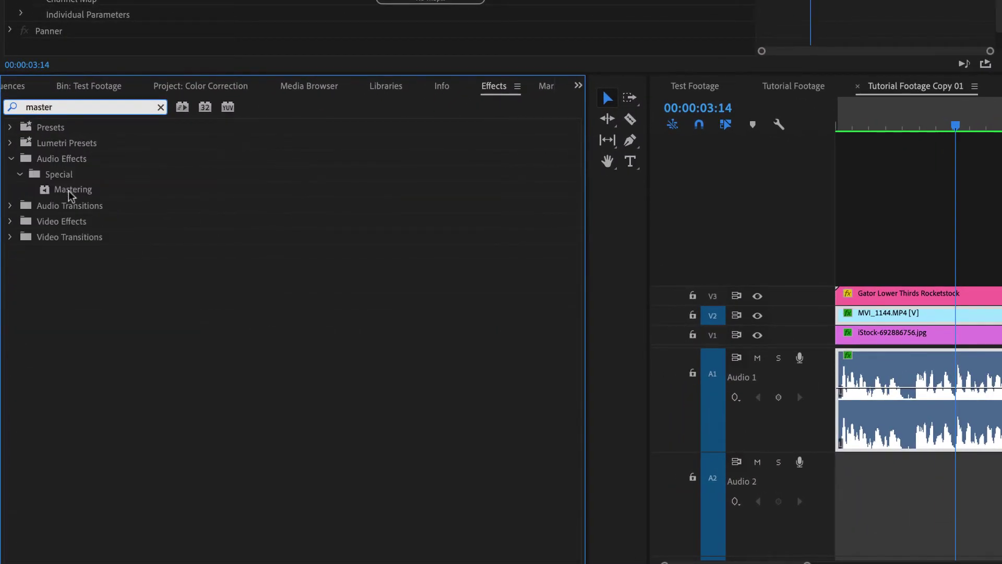
click(70, 193)
drag(570, 145, 870, 392)
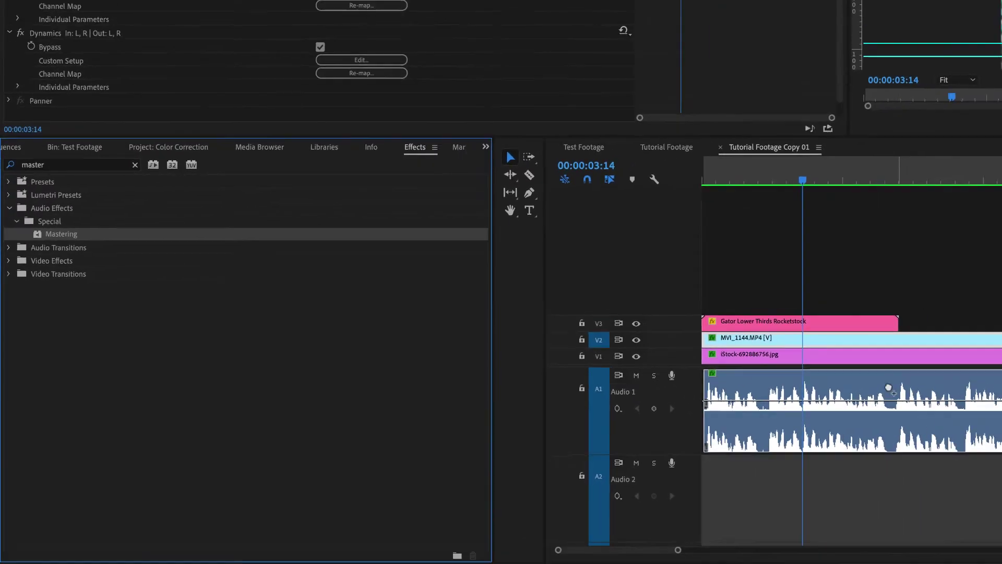
- Set Mastering to Bright Hype, with the low shelf at about 32 Hz/-8 dB, peaking at 535 Hz/0.2 dB and high shelf at 14027 Hz/4.7 dB
scroll(213, 221, down, 1)
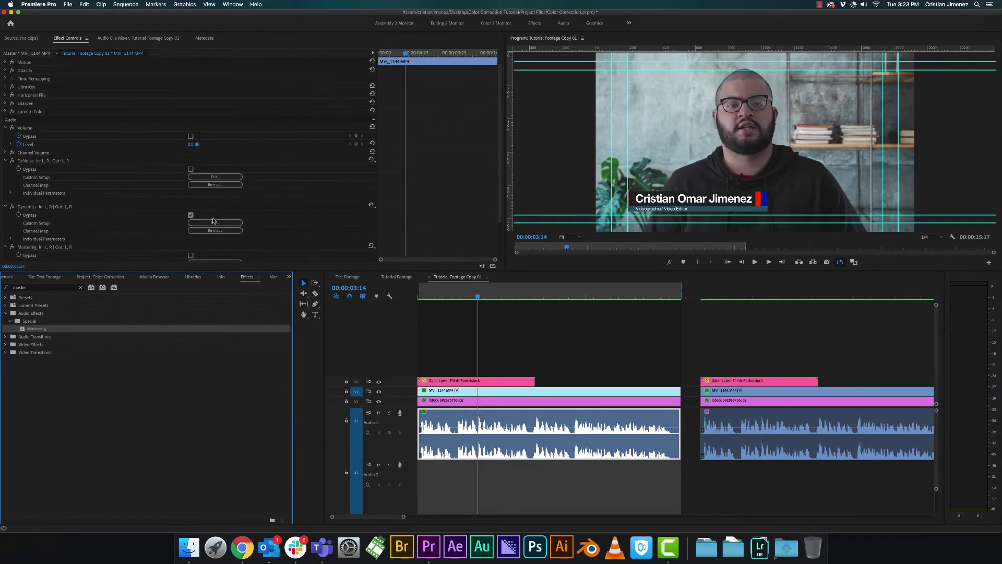
scroll(210, 234, down, 3)
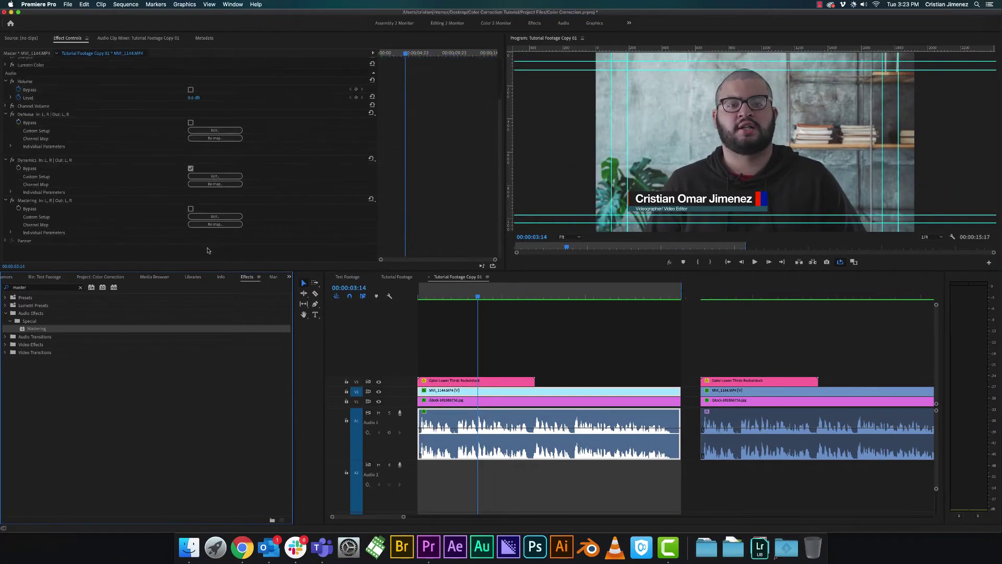
click(214, 217)
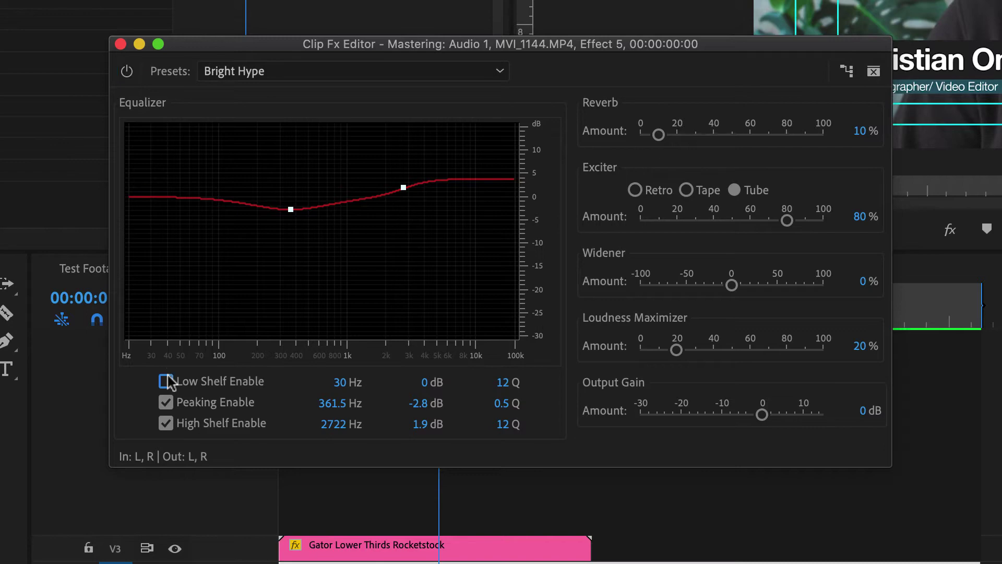
drag(151, 197, 155, 233)
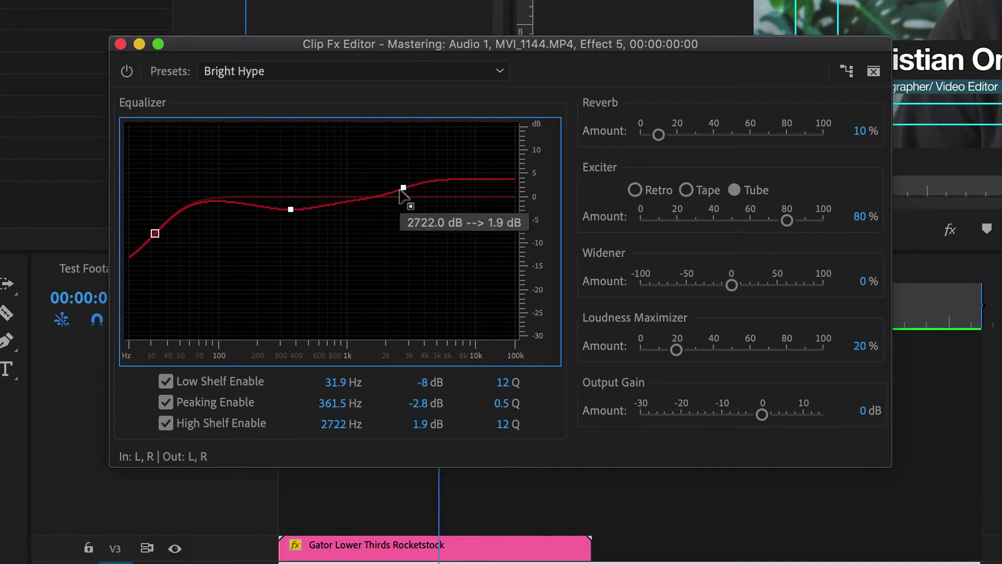
drag(406, 189, 495, 176)
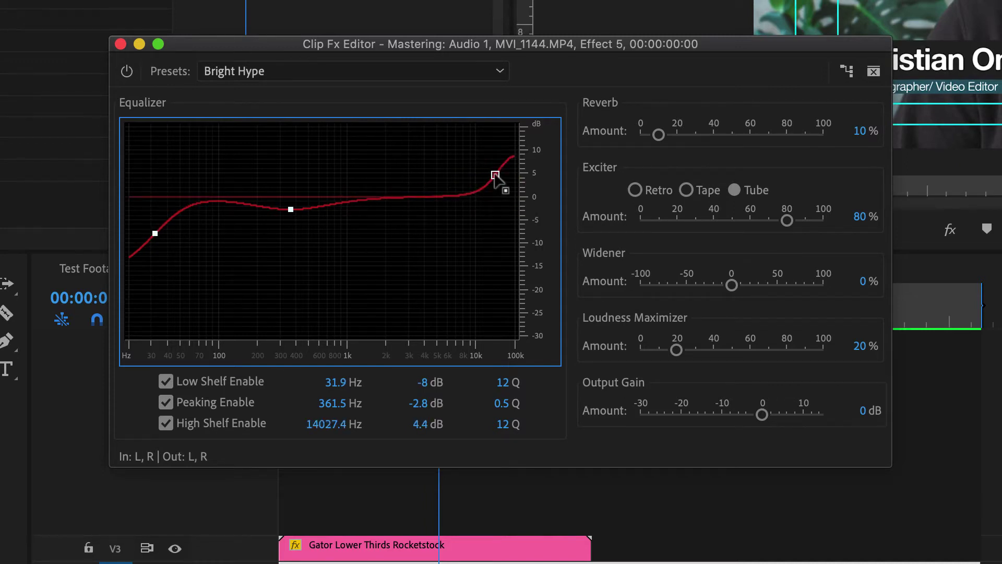
drag(291, 209, 313, 196)
- Play the clip, comparing the audio with Mastering active and bypassed, stop playback and close the effect editor
key(space)
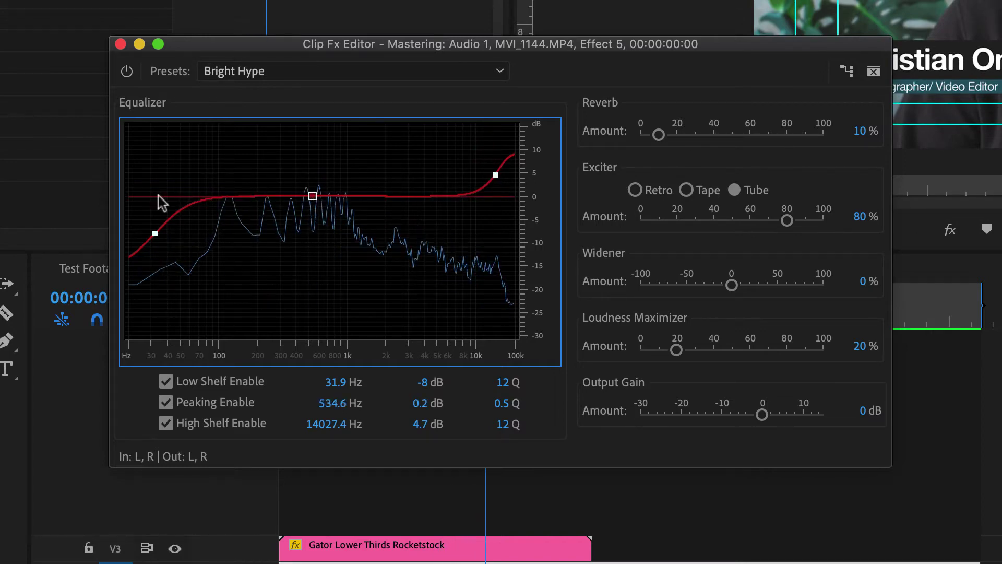
click(126, 78)
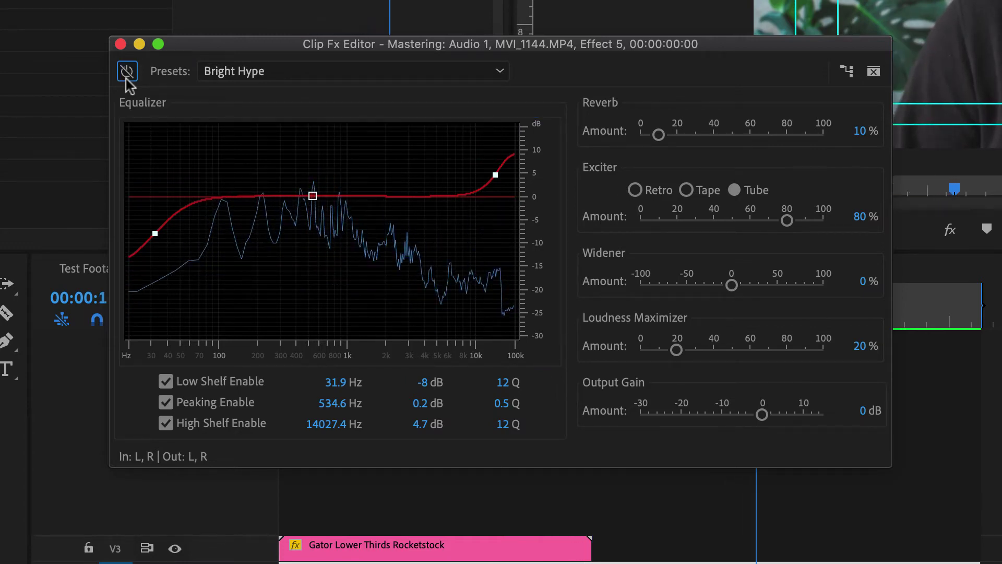
click(127, 78)
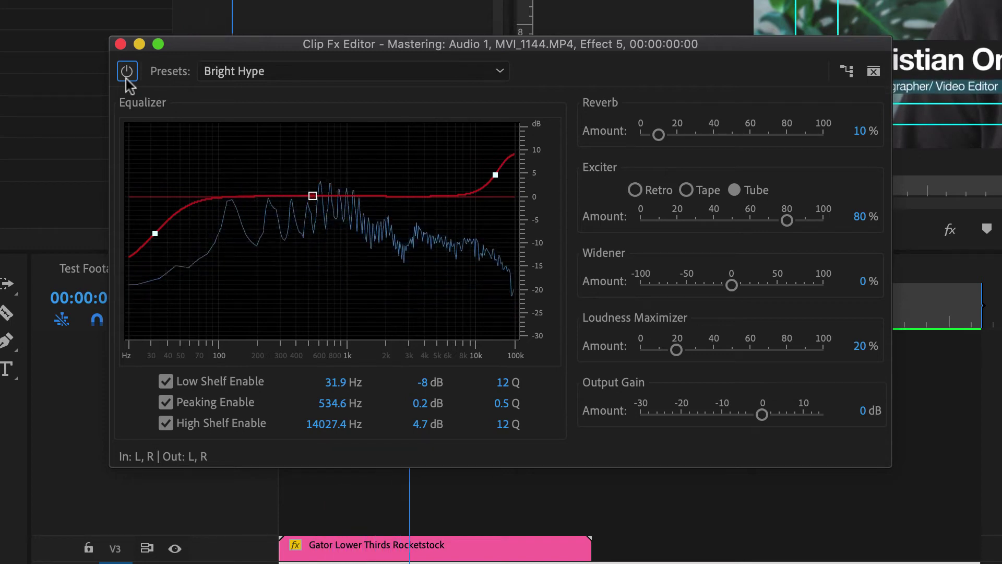
click(127, 77)
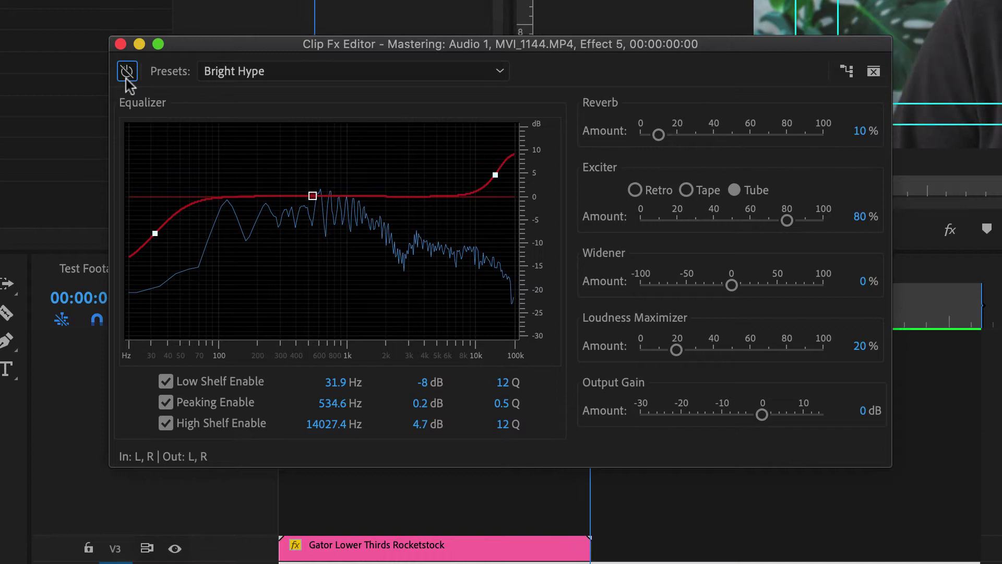
click(127, 77)
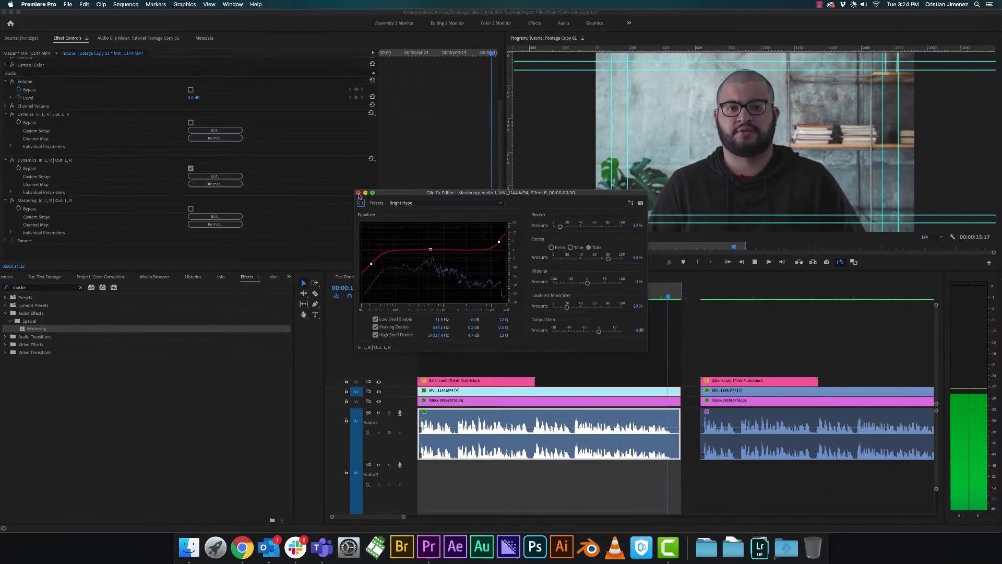
key(space)
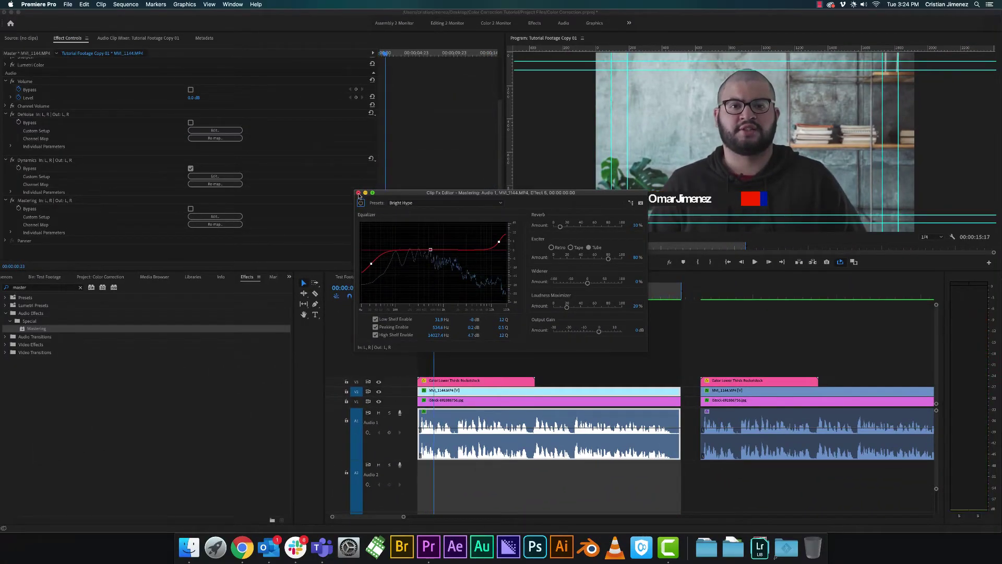
click(358, 193)
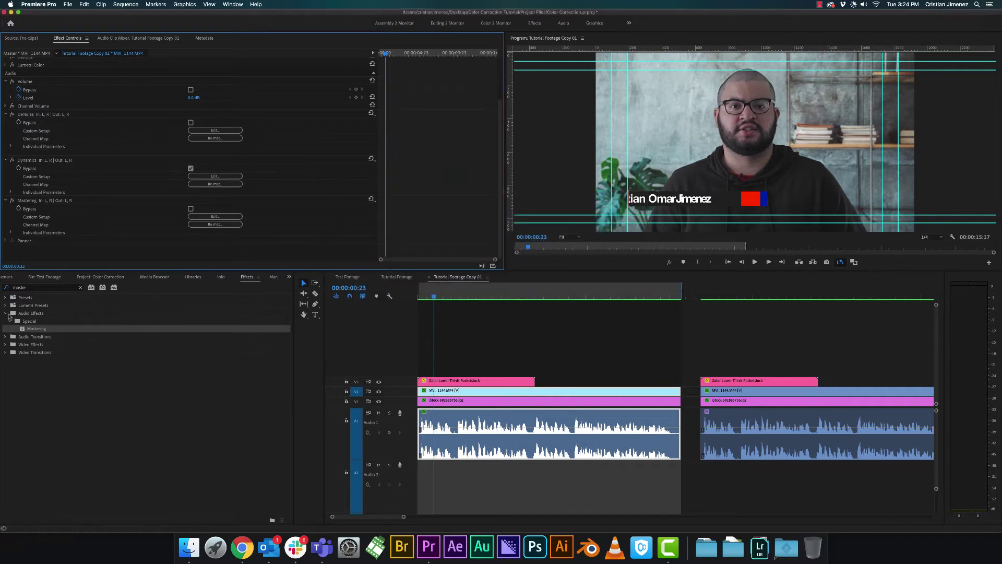
- Find the Hard Limiter audio effect and apply it to the first MVI_1144.MP4 clip's audio
click(28, 287)
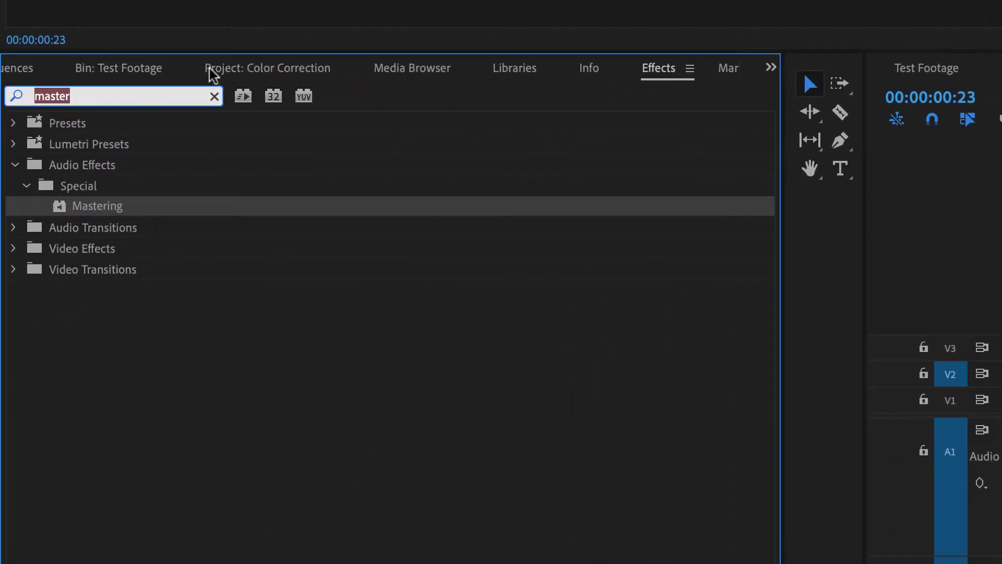
text(lim)
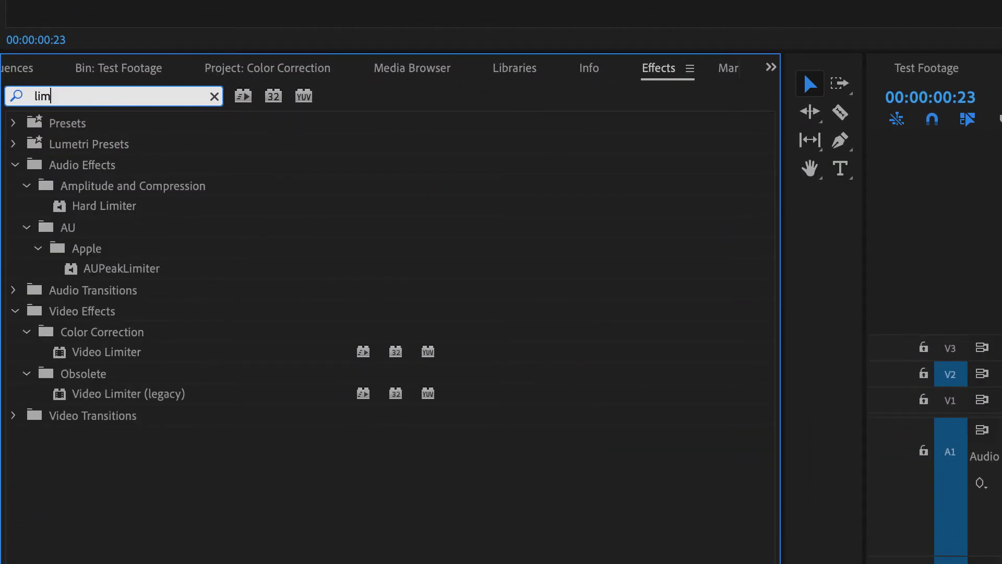
drag(142, 207, 1001, 524)
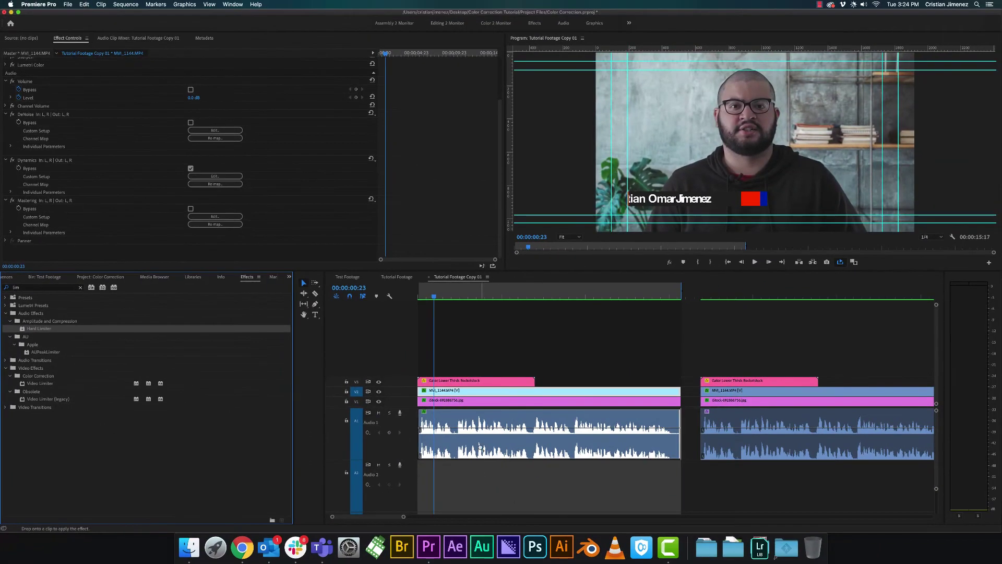
drag(480, 447, 473, 443)
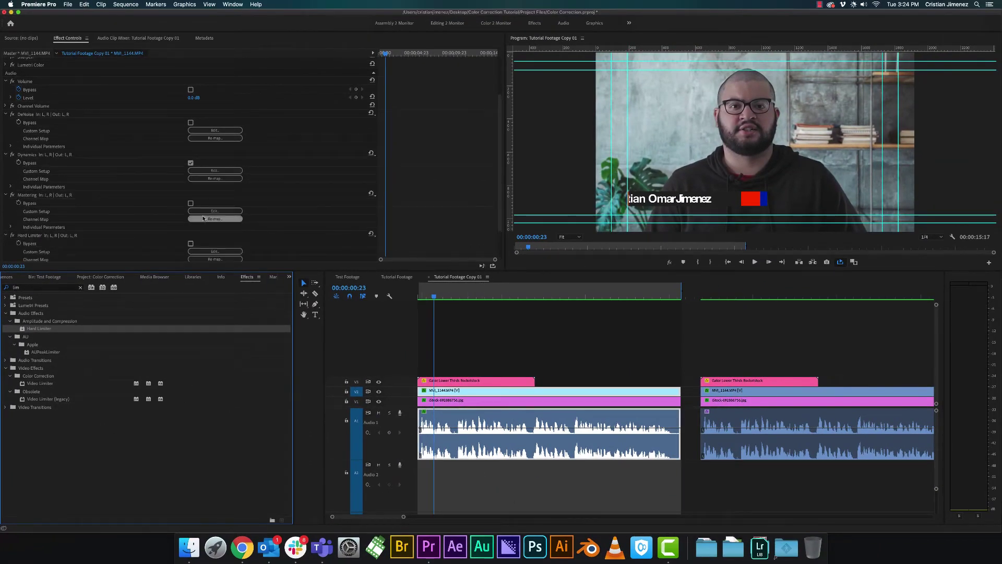
- Set the first clip's Hard Limiter to the Limit to -6dB preset and close its effect editor
scroll(144, 175, down, 3)
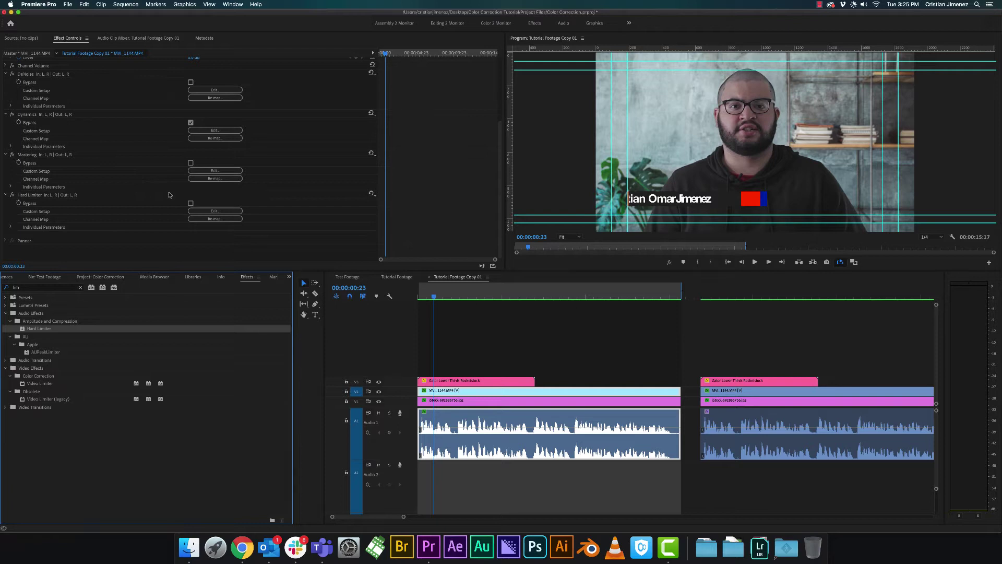
click(225, 211)
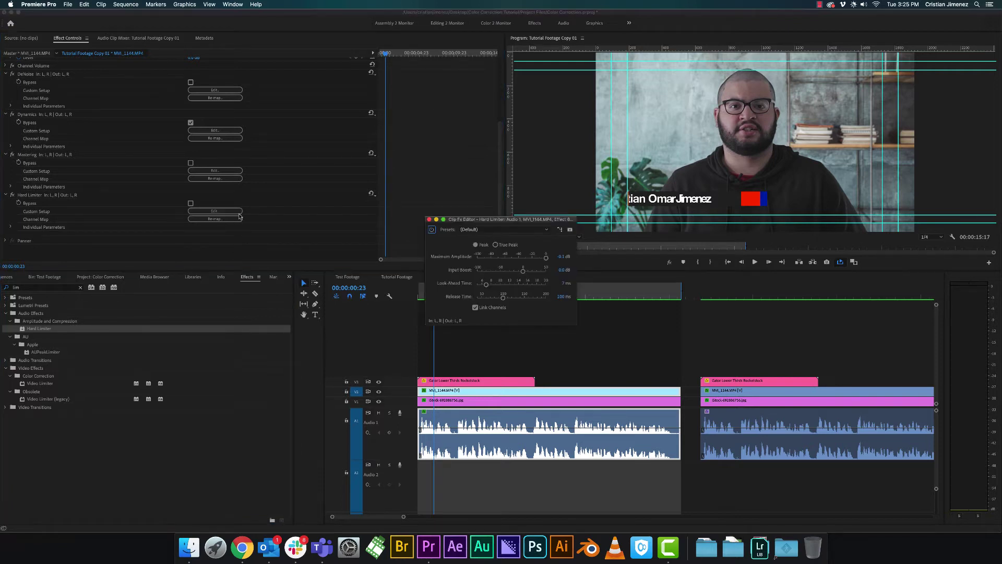
click(497, 229)
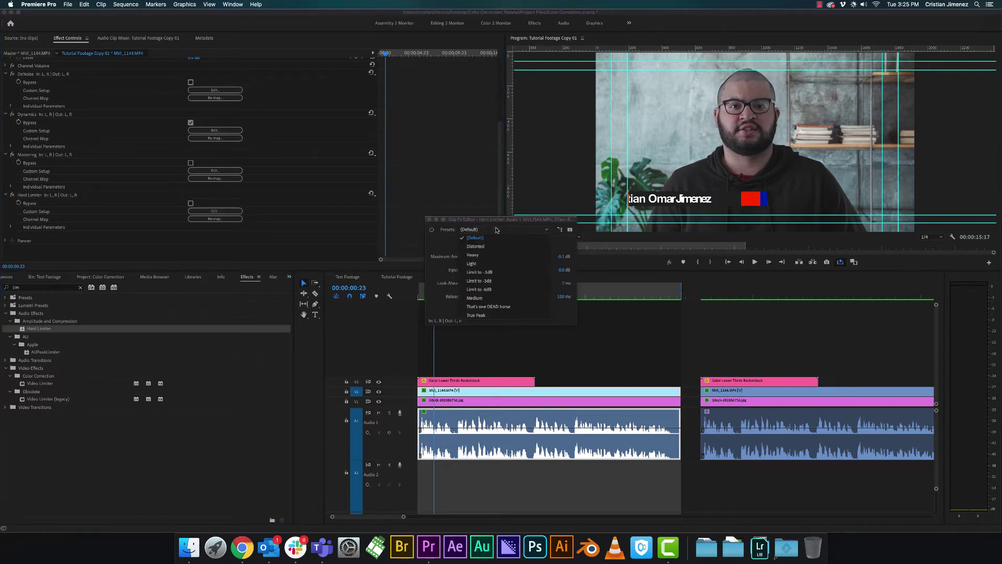
click(496, 288)
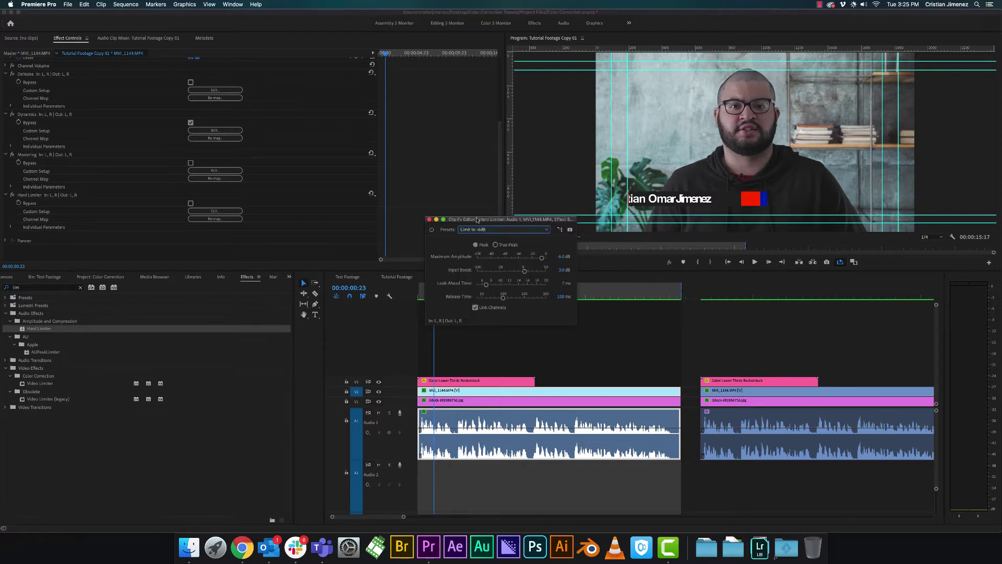
click(429, 220)
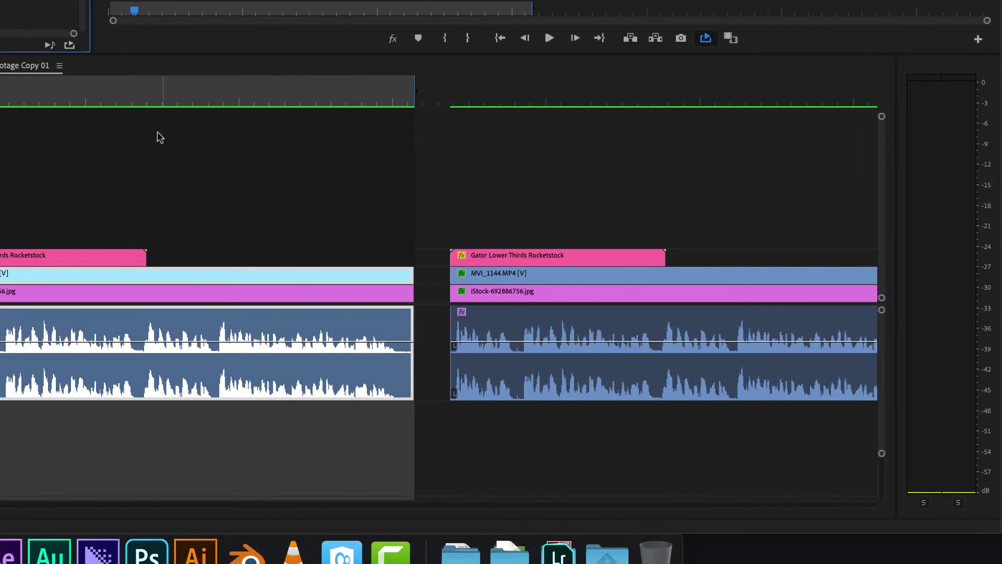
- Play the processed first clip and the unprocessed second clip to compare their audio, and replay the first from the sequence start
key(space)
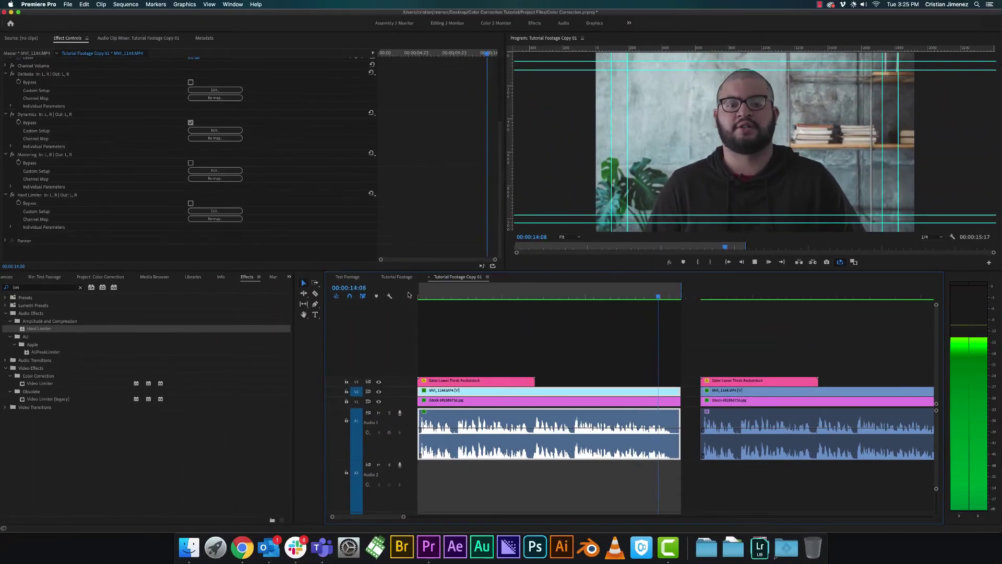
key(space)
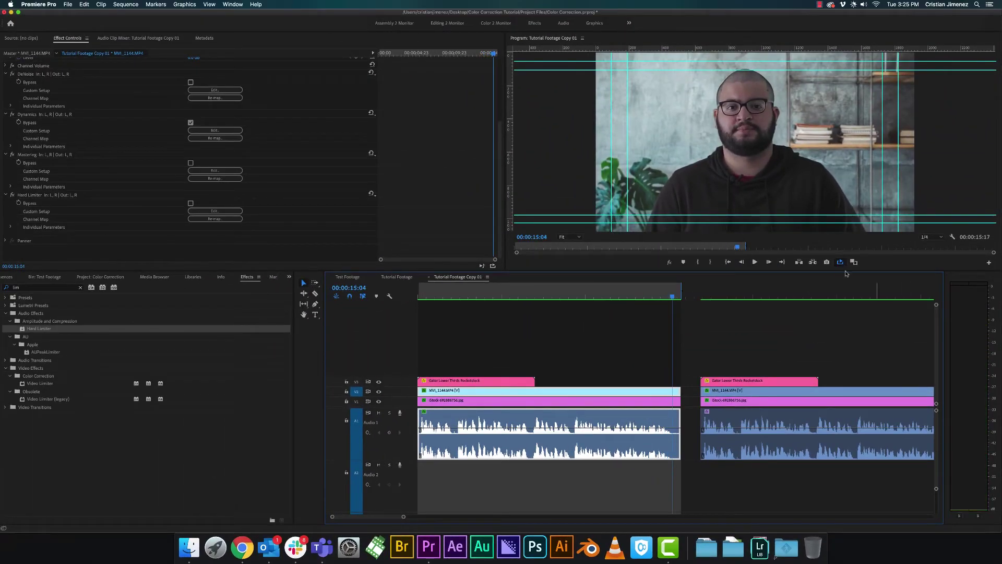
click(698, 297)
key(space)
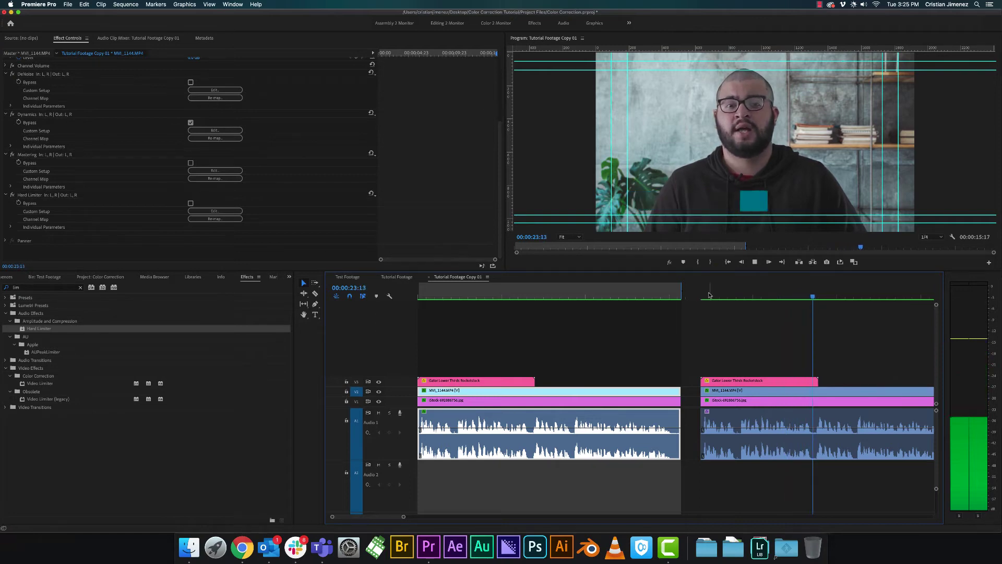
key(space)
key(Home)
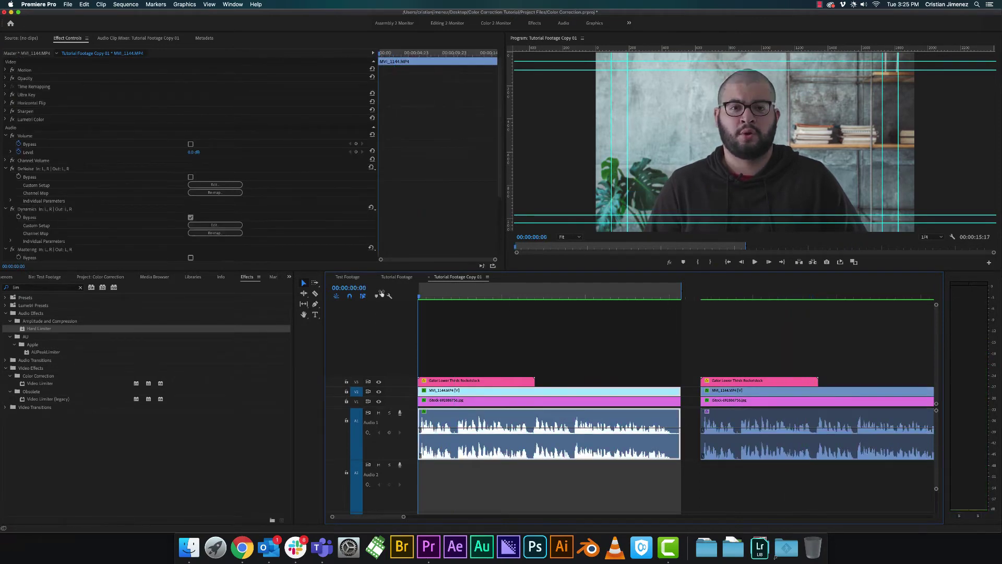
key(space)
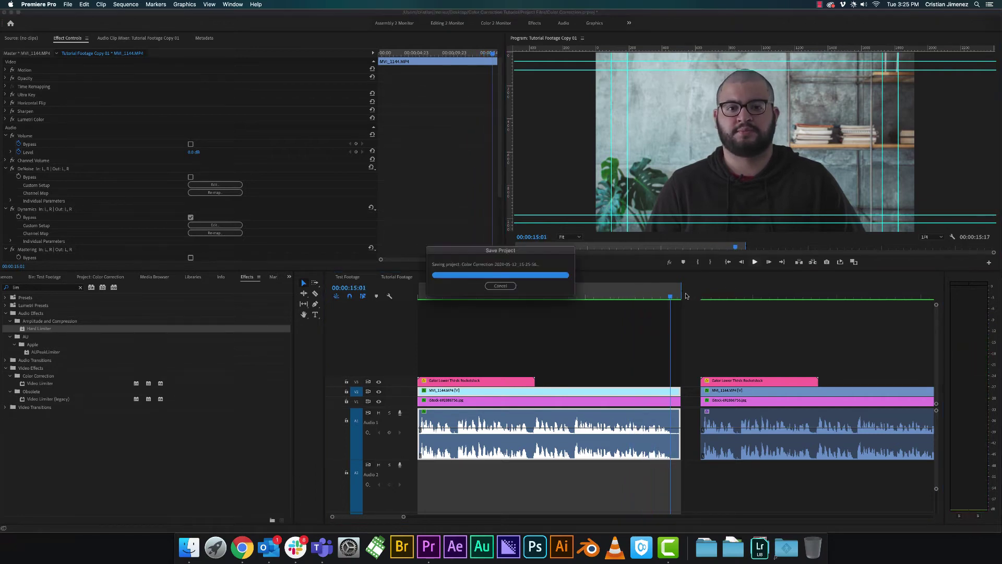
- Save the DeNoise, Dynamics, Mastering and Hard Limiter effects as preset "Audio: Clean up", type Scale, with the description "Enhance the audio"
scroll(39, 137, down, 5)
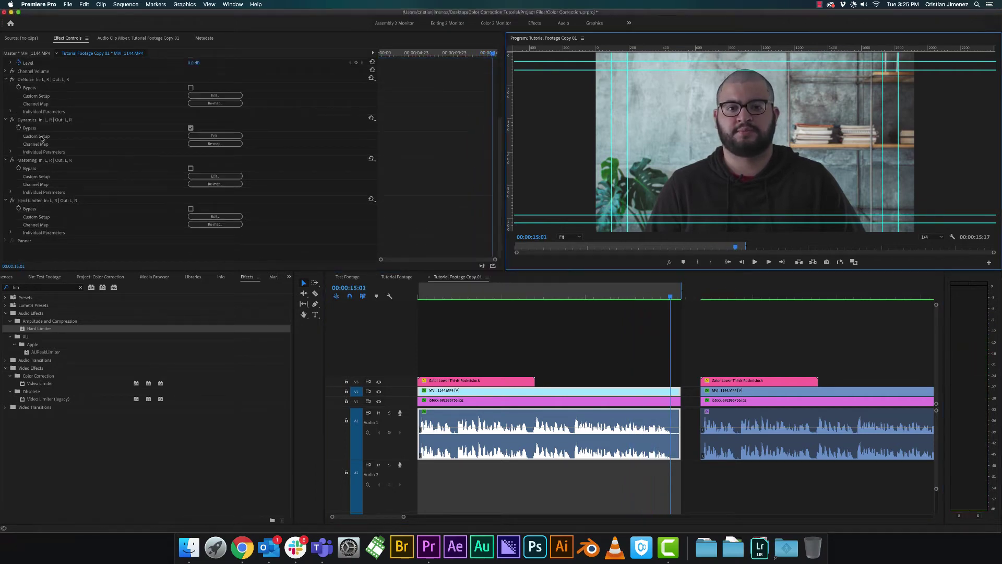
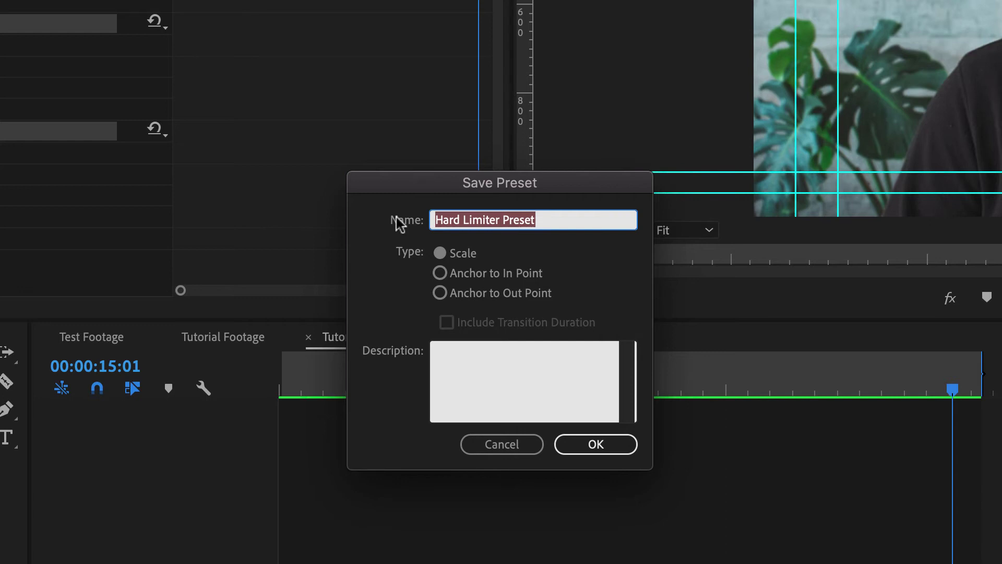
text(Audio)
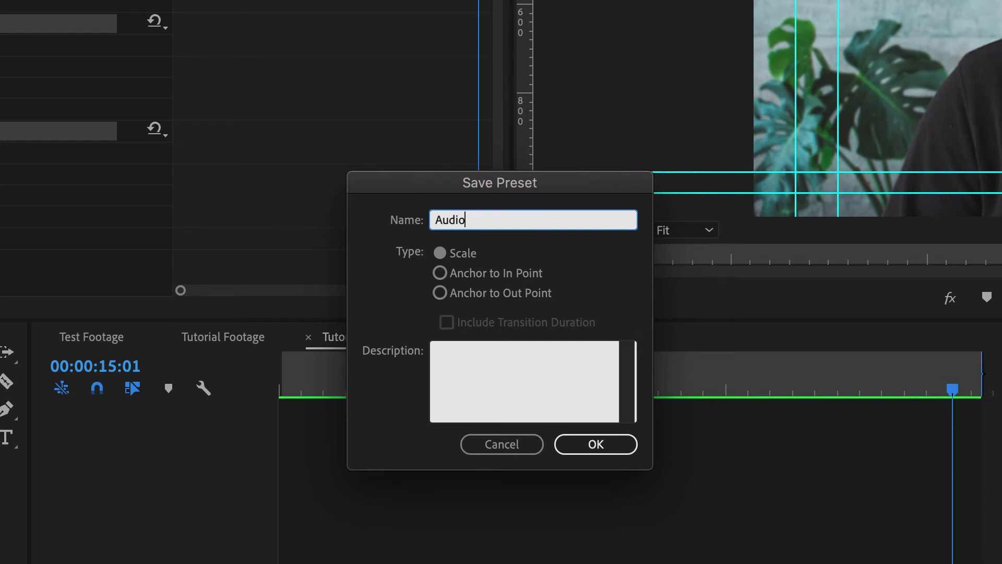
text(:)
text(Clean up)
click(485, 383)
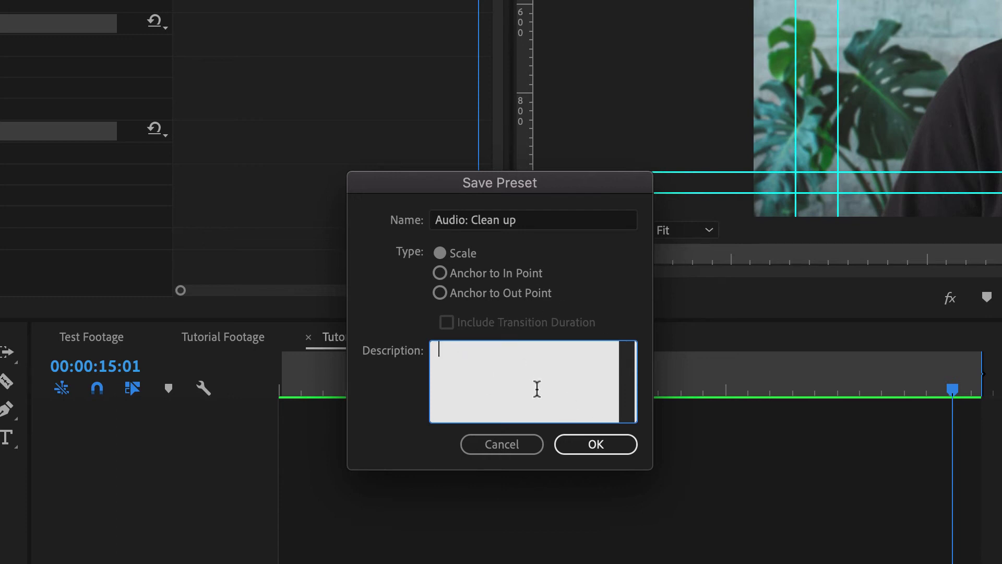
text(Enhance the audio)
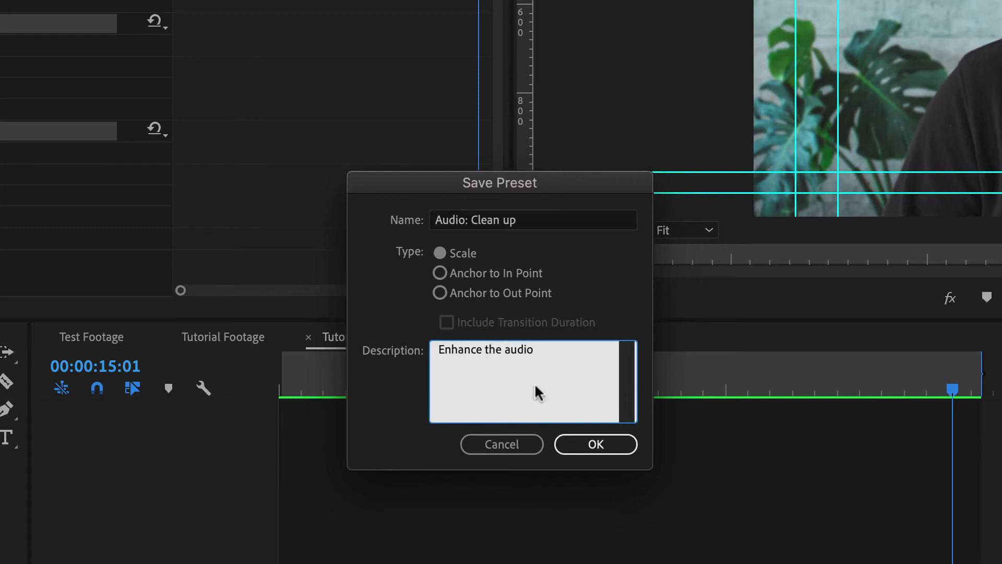
click(595, 445)
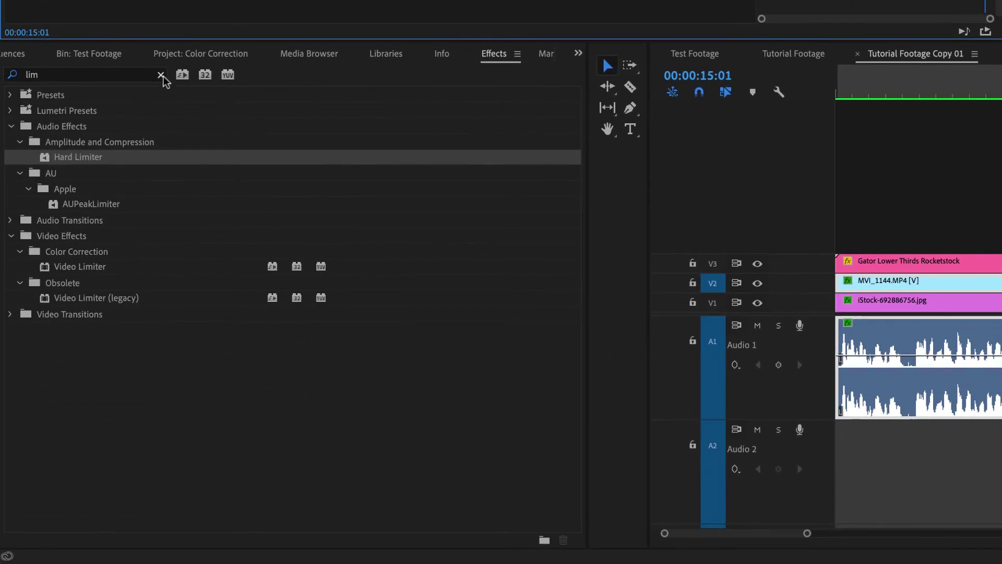
- Find the saved Audio: Clean up preset, apply it to the second MVI_1144.MP4 clip's audio and review the clip's audio effects
click(161, 74)
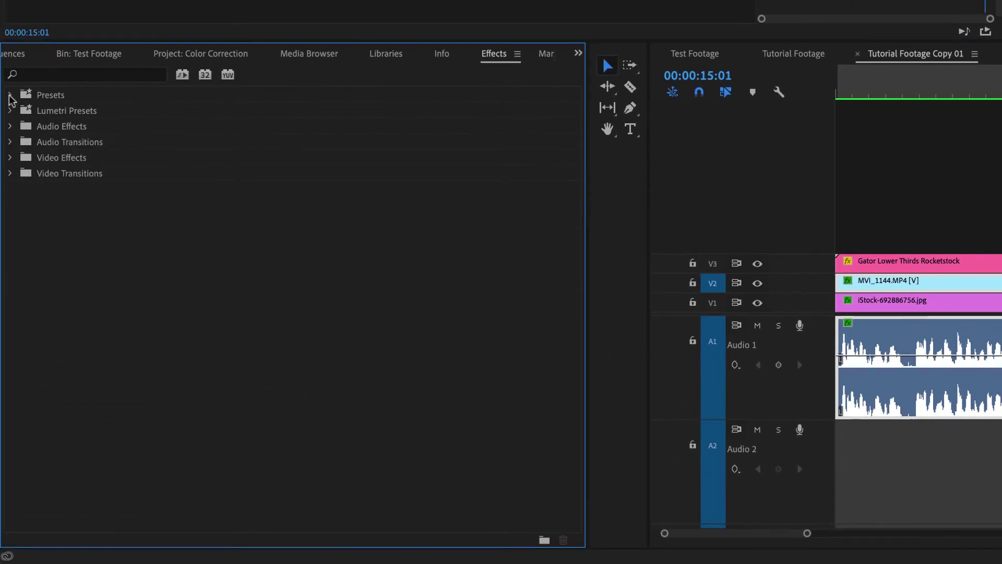
click(11, 95)
mouse_move(55, 116)
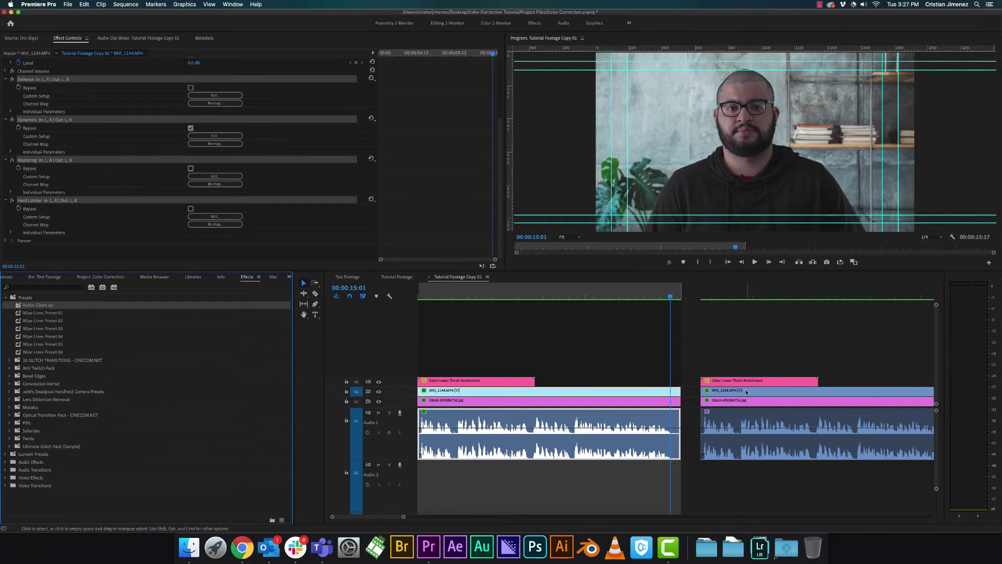
click(714, 290)
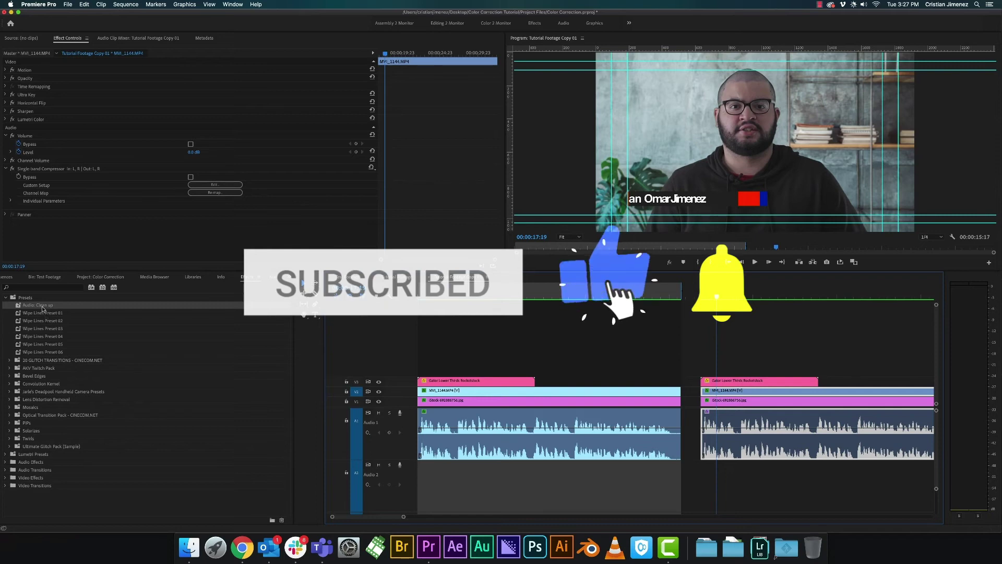
drag(42, 307, 739, 442)
scroll(95, 143, down, 6)
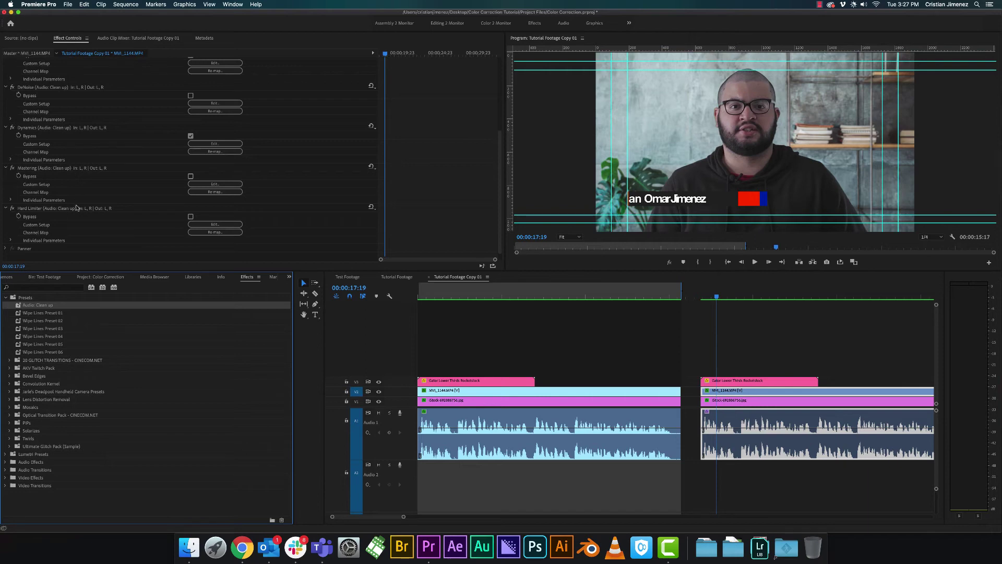
scroll(84, 225, up, 3)
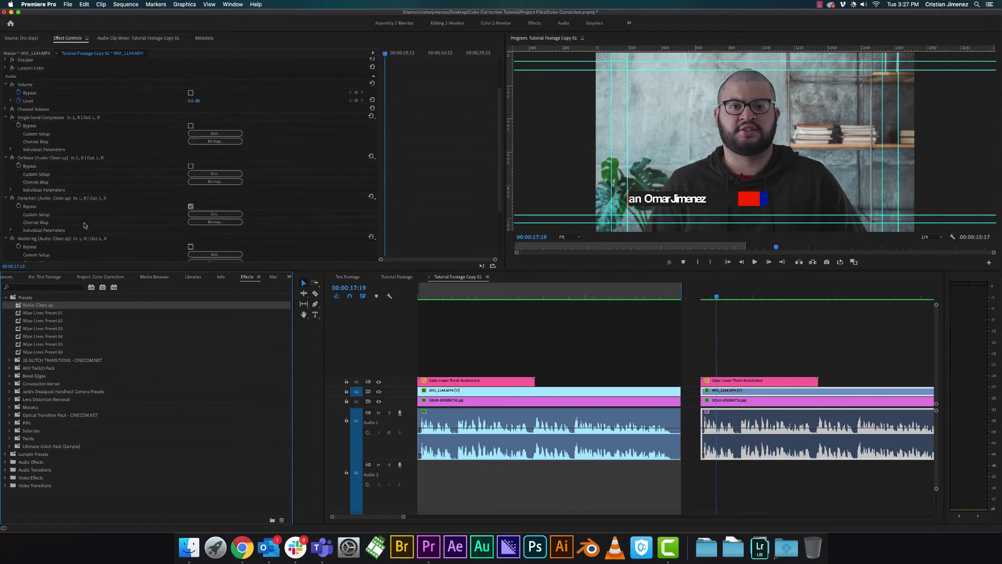
scroll(108, 126, down, 3)
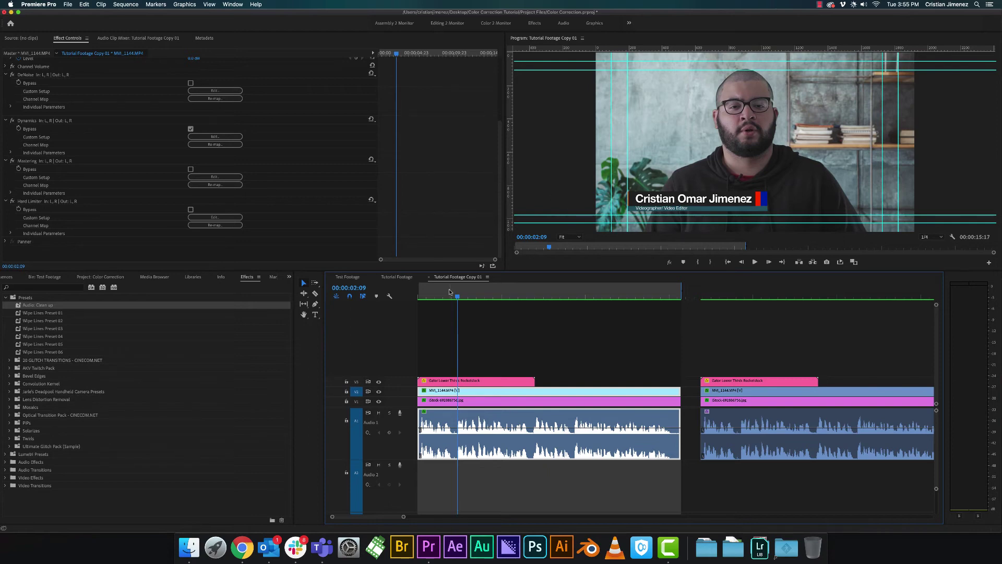
- Move the playhead near the end of the first clip and view the Program monitor's available controls in the Button Editor
key(Home)
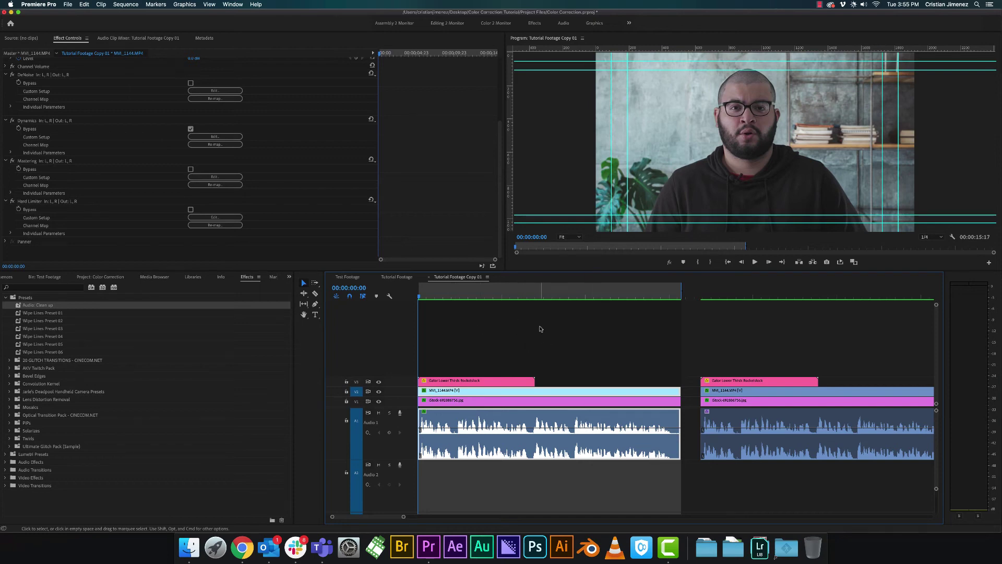
click(668, 296)
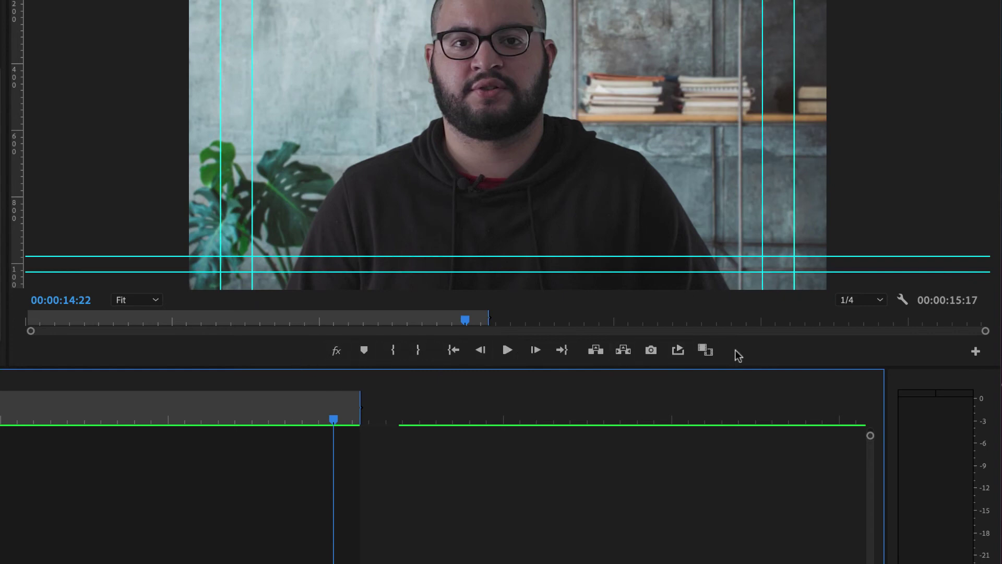
click(974, 352)
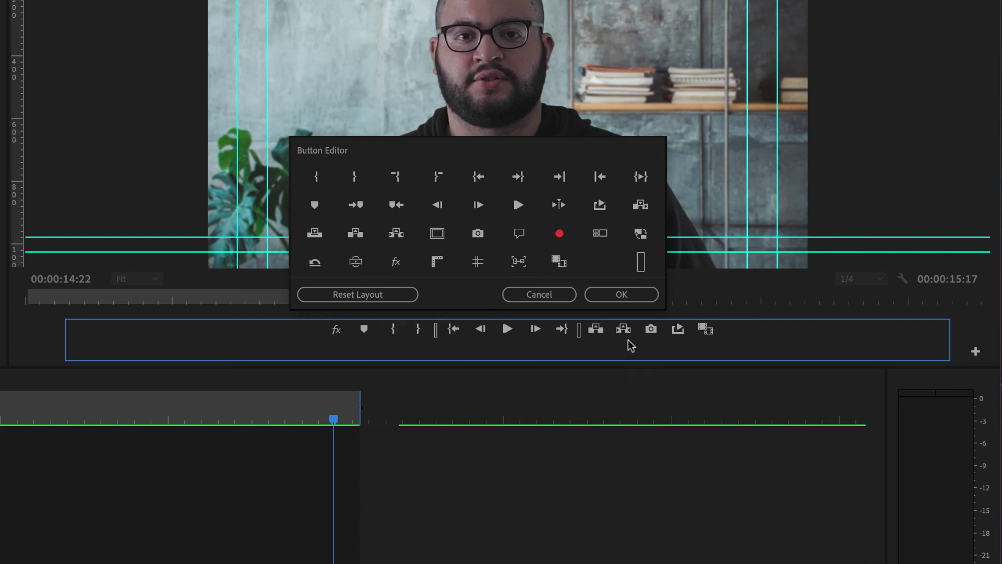
click(621, 294)
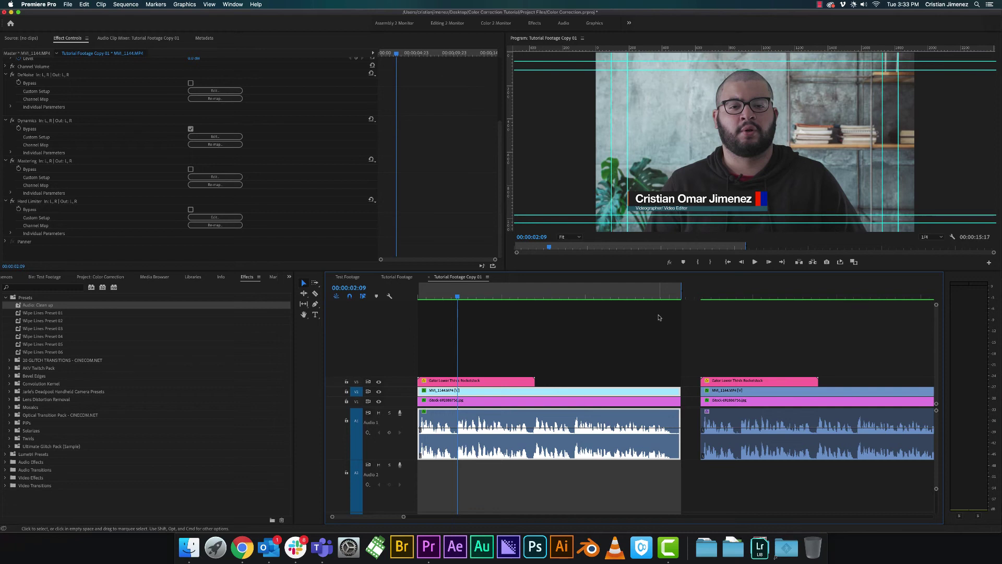